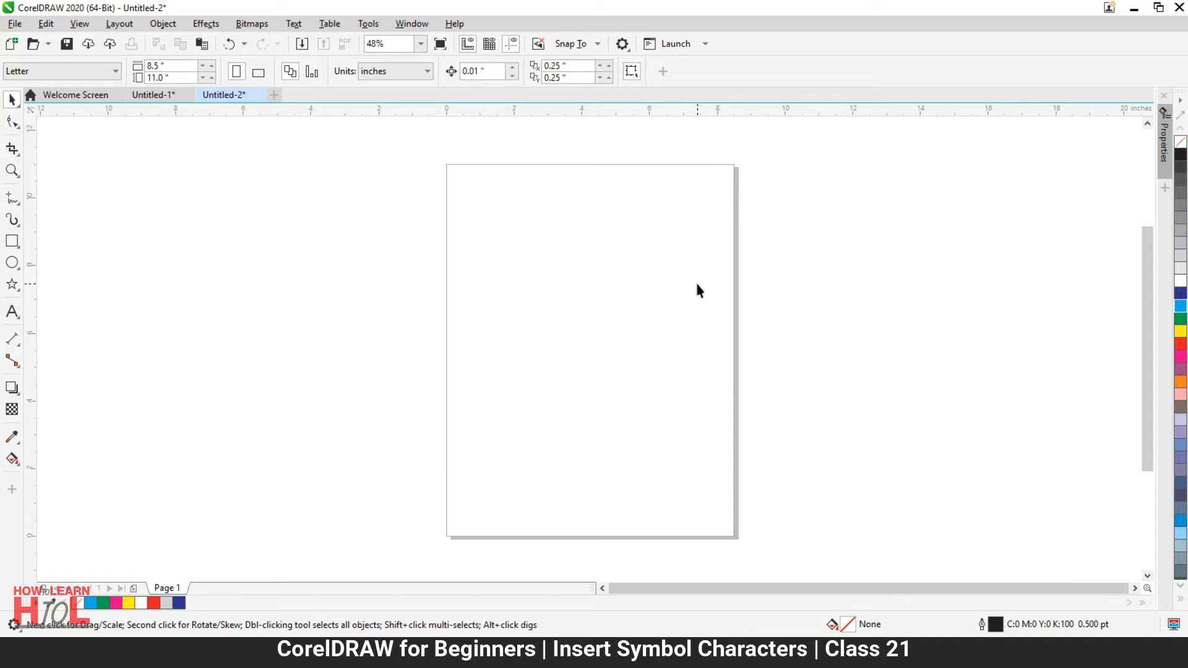
# - Open the Glyphs docker with the Arial characters listed
pyautogui.hotkey('ctrl', 'f11')
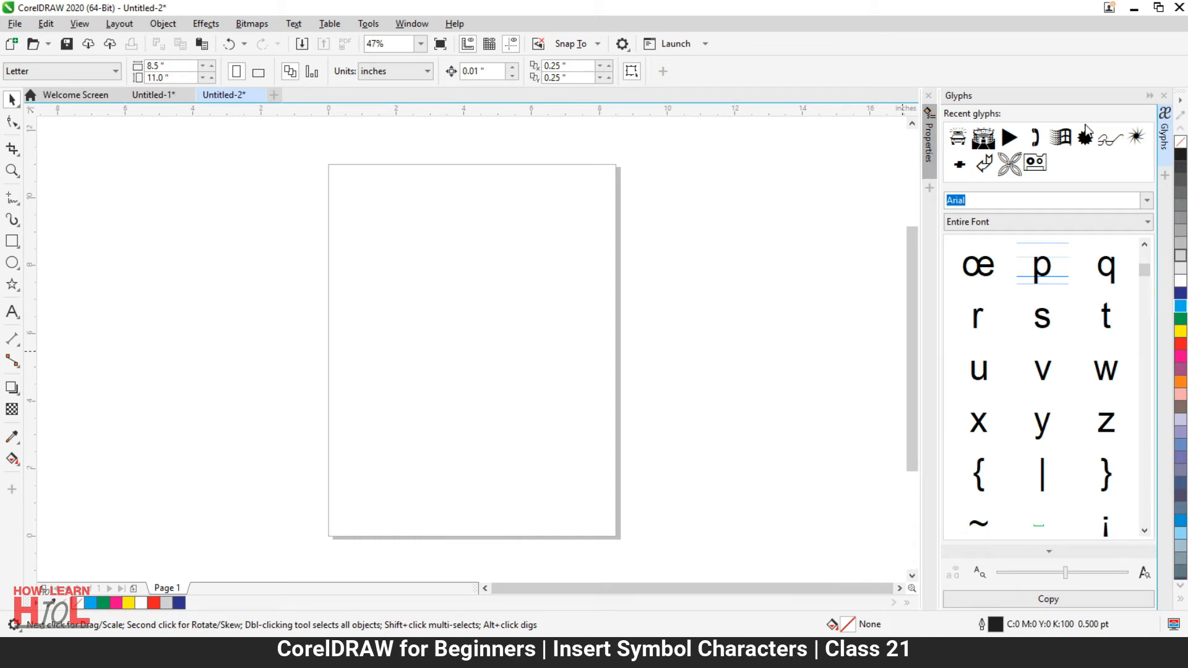
pyautogui.moveTo(1148, 277); pyautogui.dragTo(1145, 240)
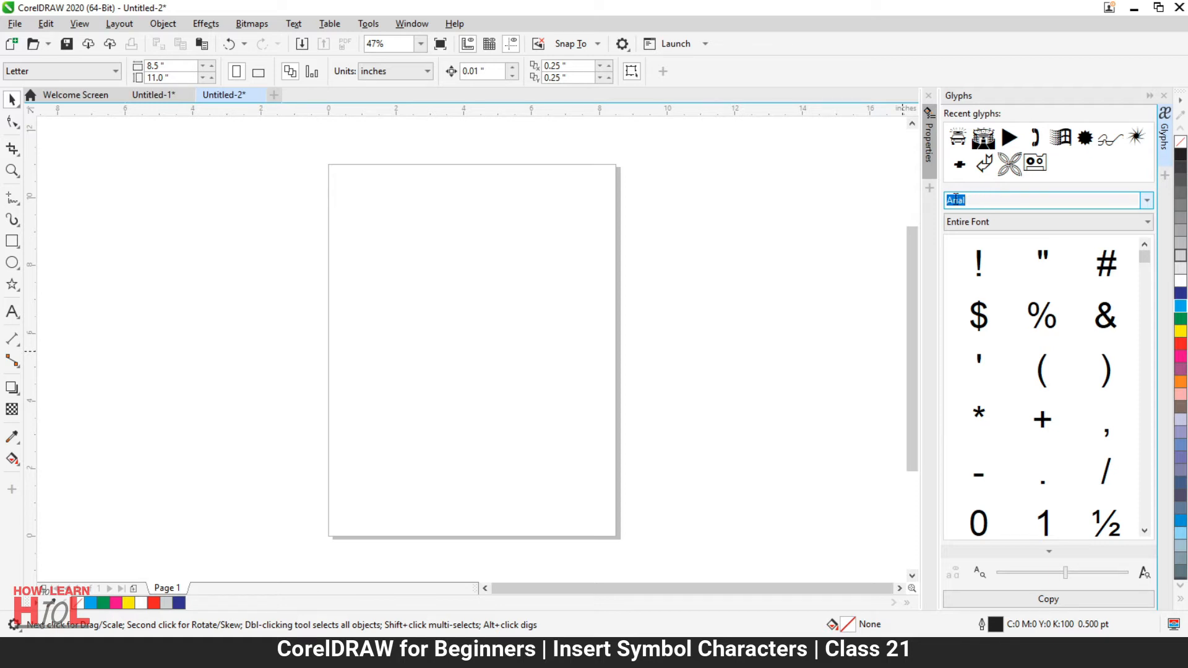
pyautogui.click(1145, 257)
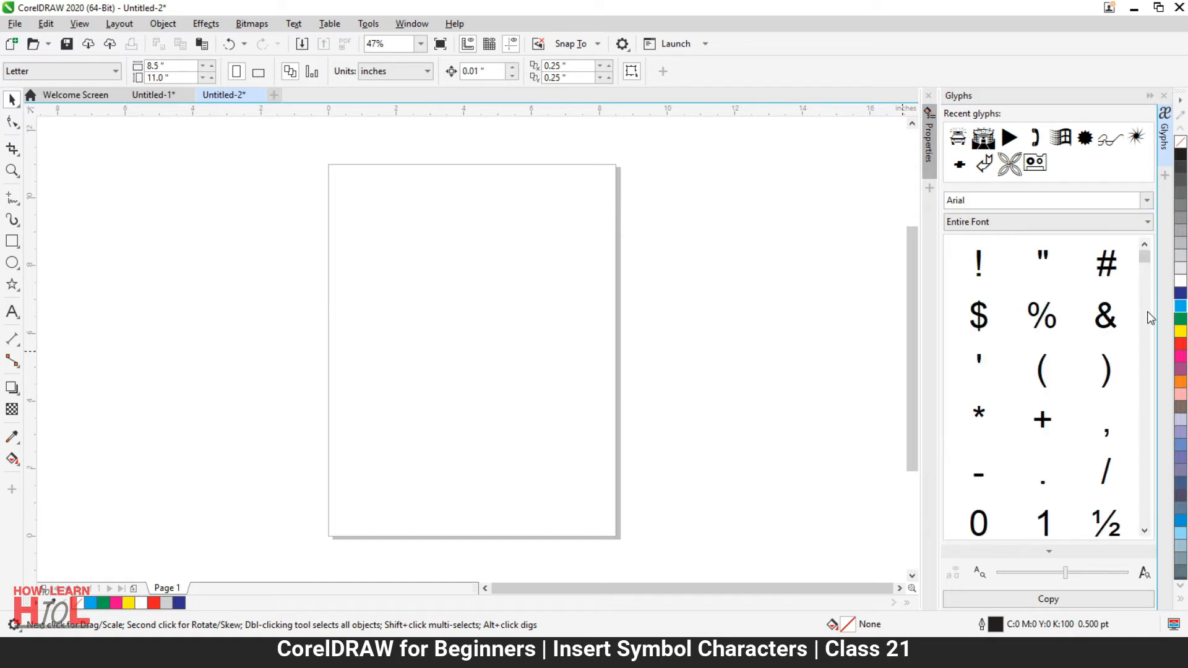
# - Look through Arial's letters, symbols and accented characters, and check the list of available fonts
pyautogui.click(1089, 277)
pyautogui.scroll(-3, 1079, 421)
pyautogui.scroll(-12, 1079, 424)
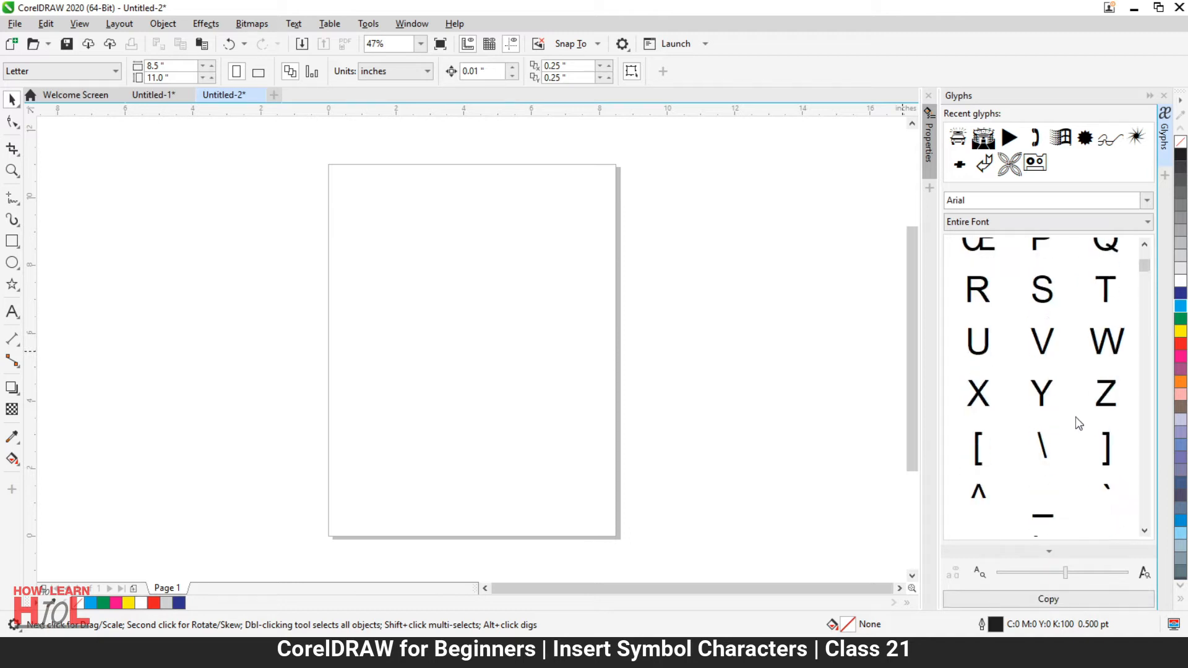
pyautogui.scroll(3, 1079, 422)
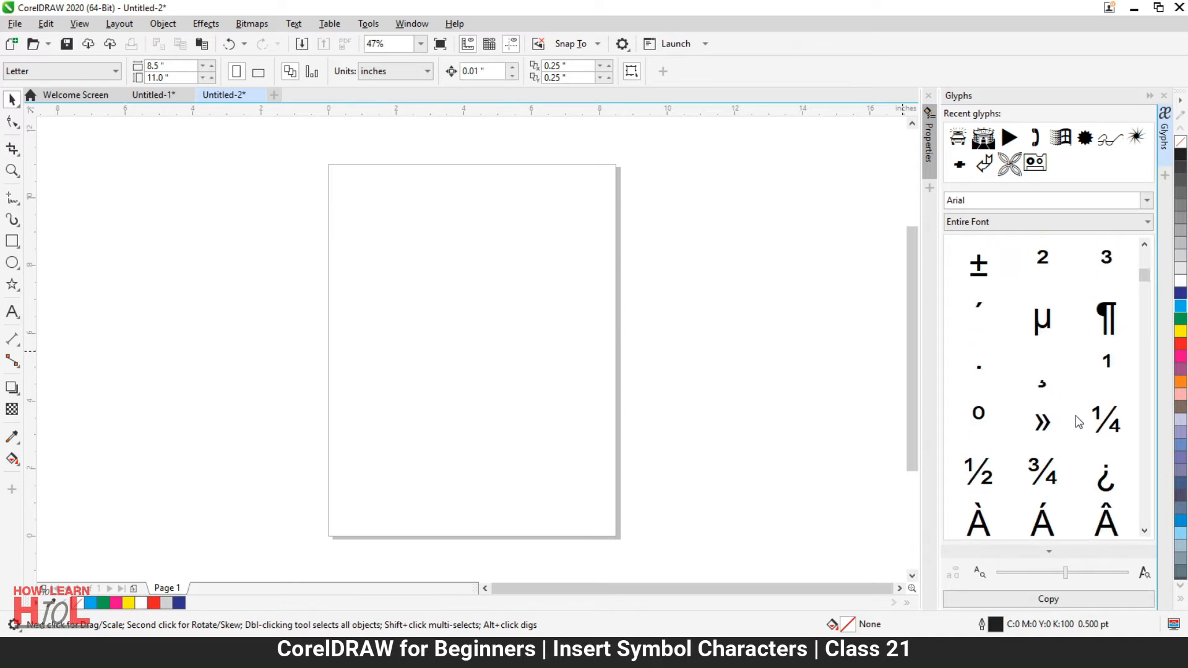
pyautogui.scroll(1, 1078, 422)
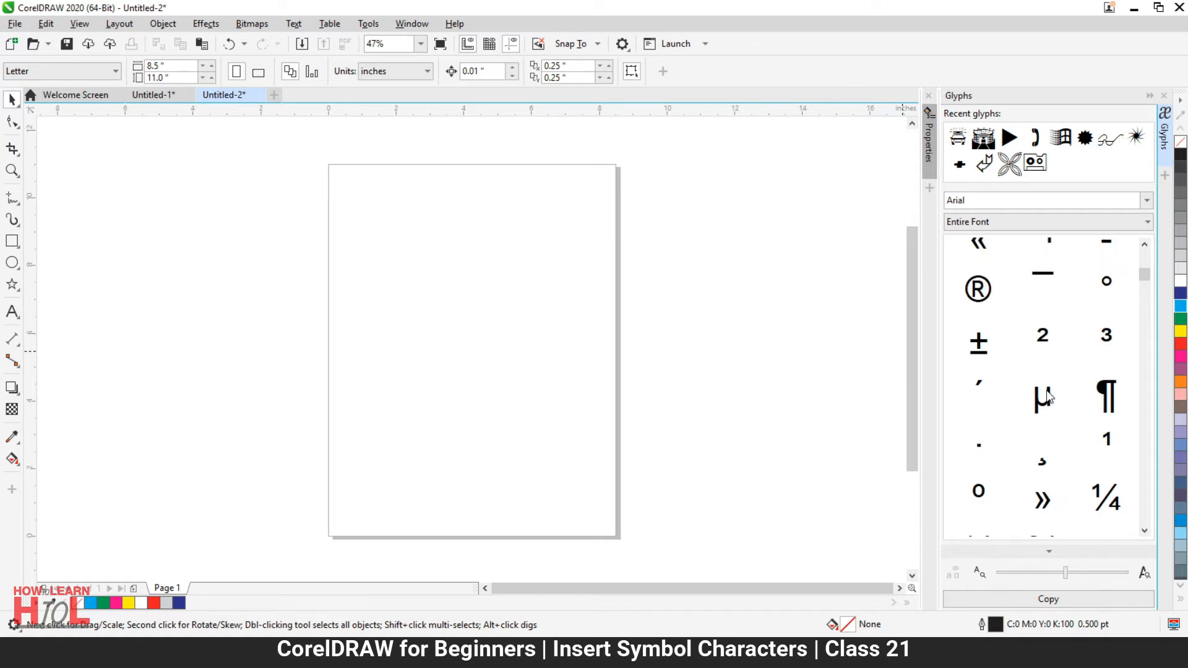
pyautogui.scroll(3, 1046, 396)
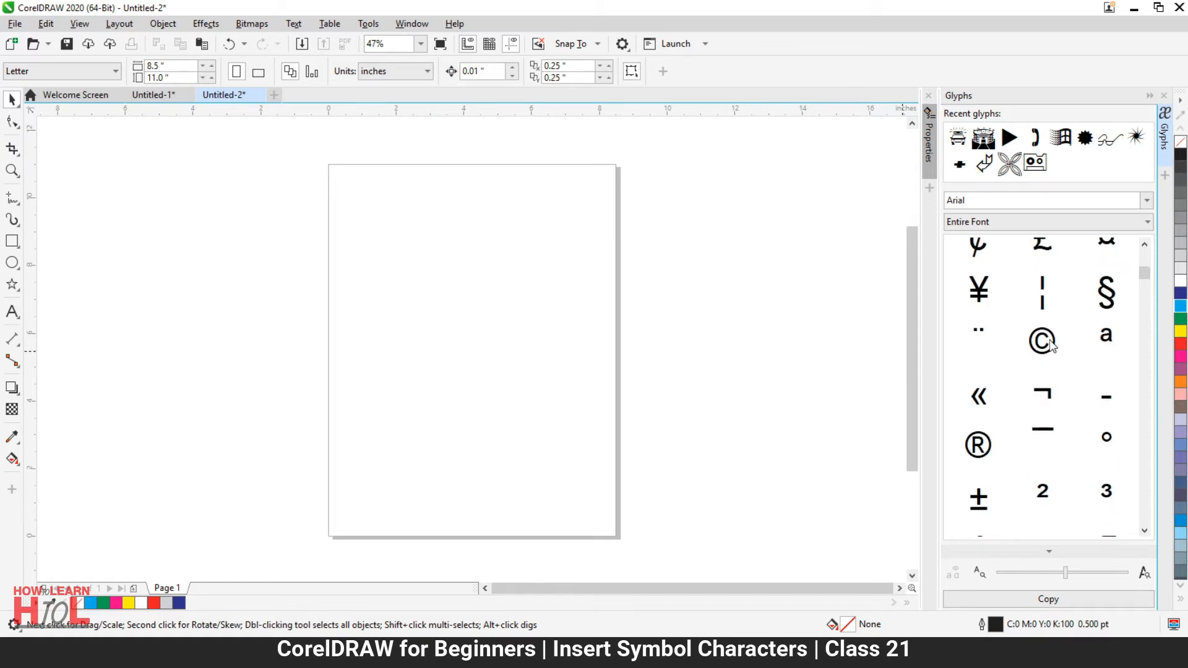
pyautogui.scroll(-10, 1028, 419)
pyautogui.scroll(-20, 1029, 420)
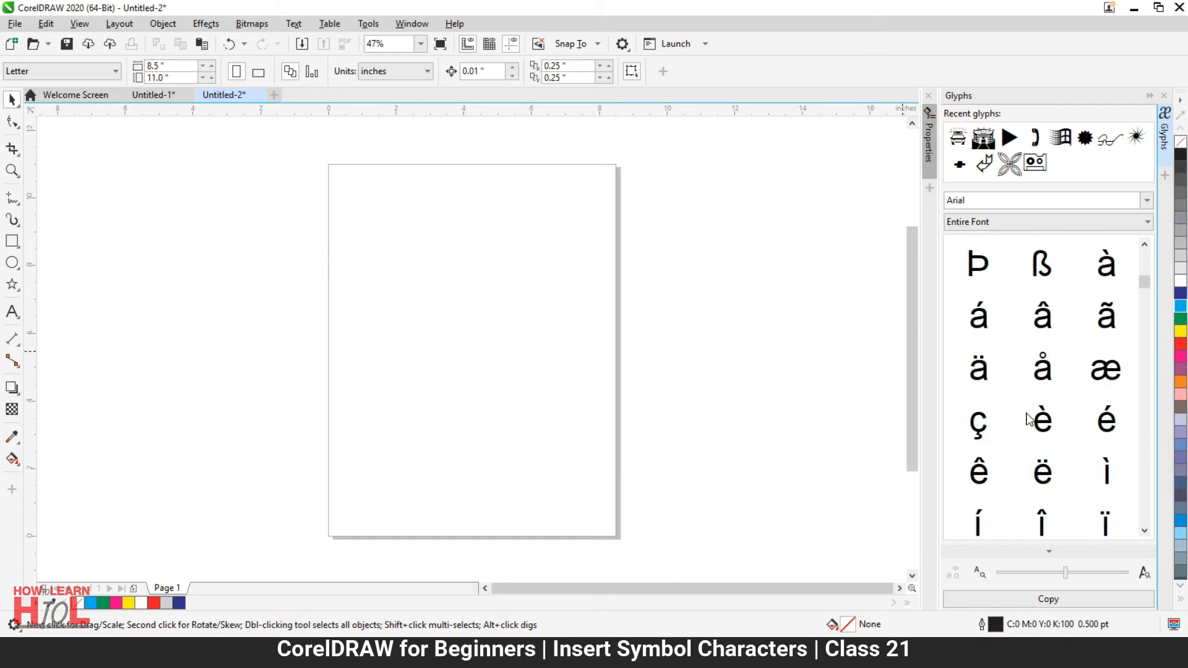
pyautogui.scroll(-5, 1029, 420)
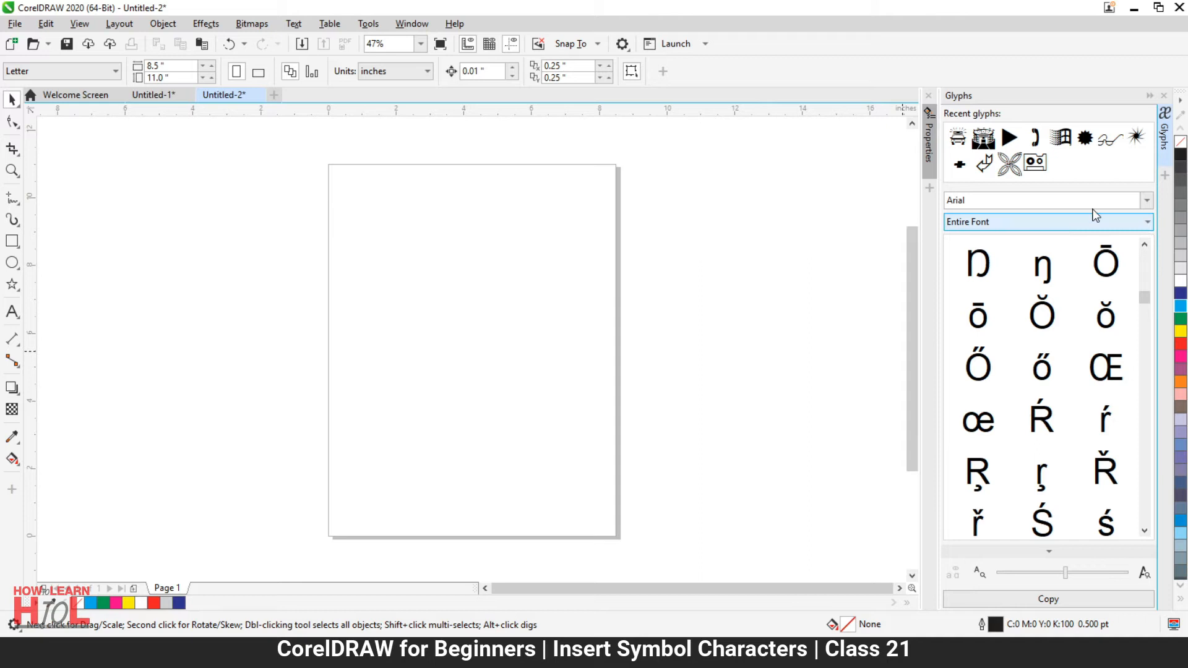
pyautogui.click(1148, 200)
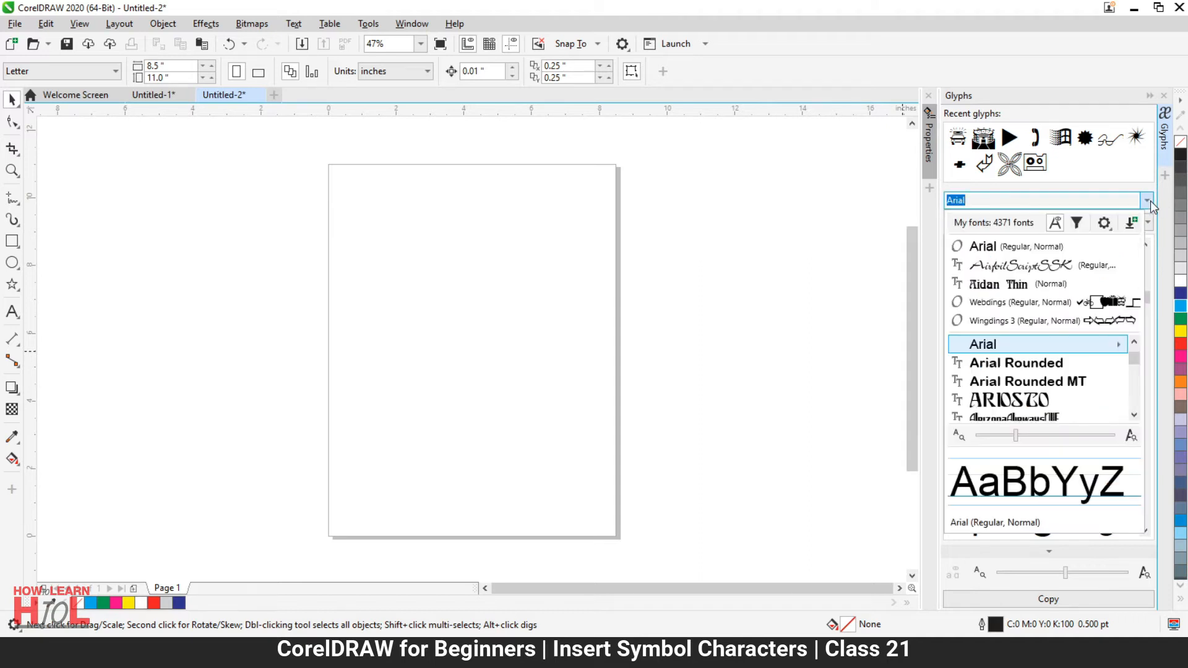
pyautogui.click(1149, 200)
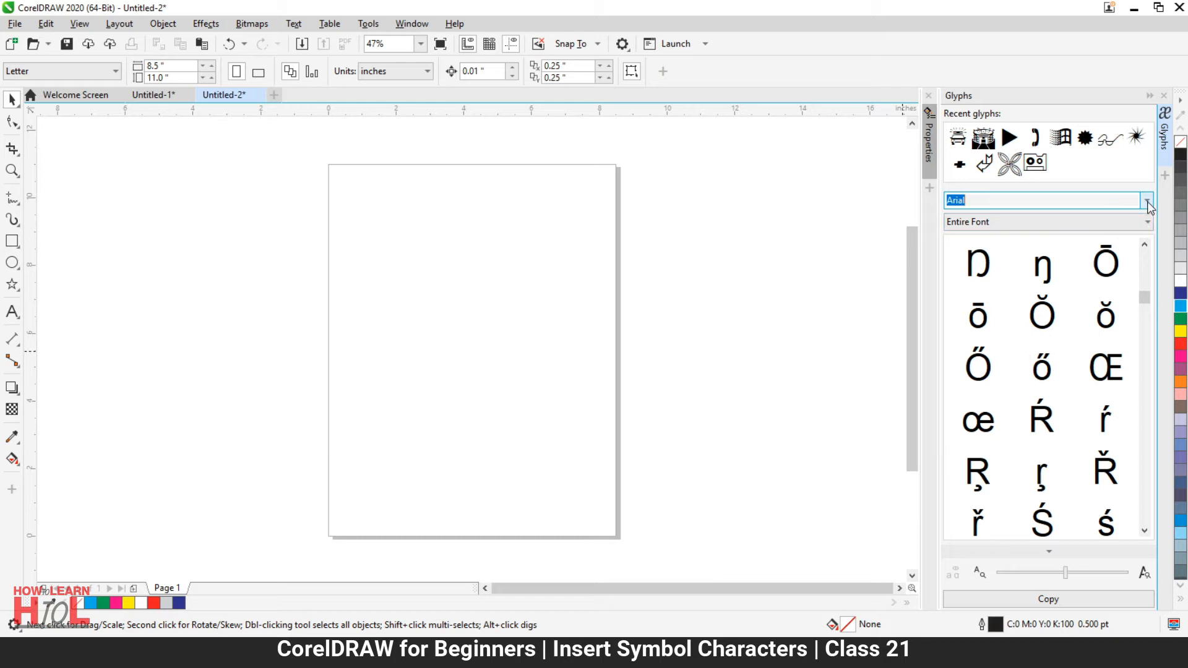
# - Insert the Arial © glyph on the page at about X 5.17", Y 4.67" and fill it with cyan
pyautogui.scroll(6, 1044, 408)
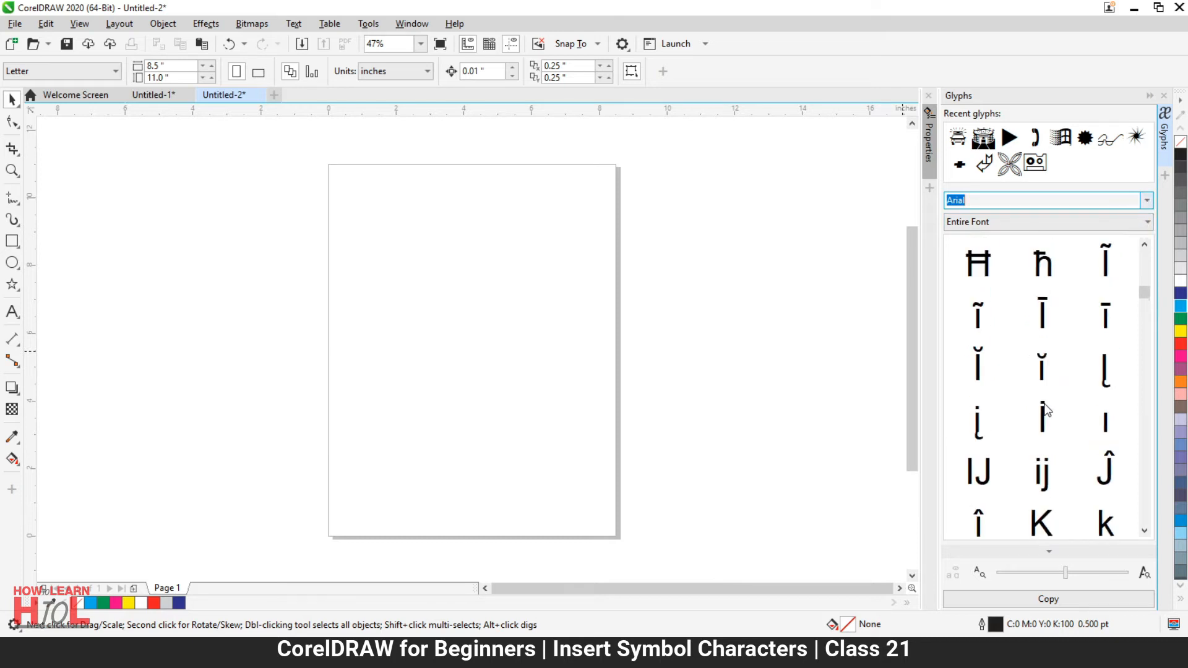
pyautogui.scroll(12, 1044, 408)
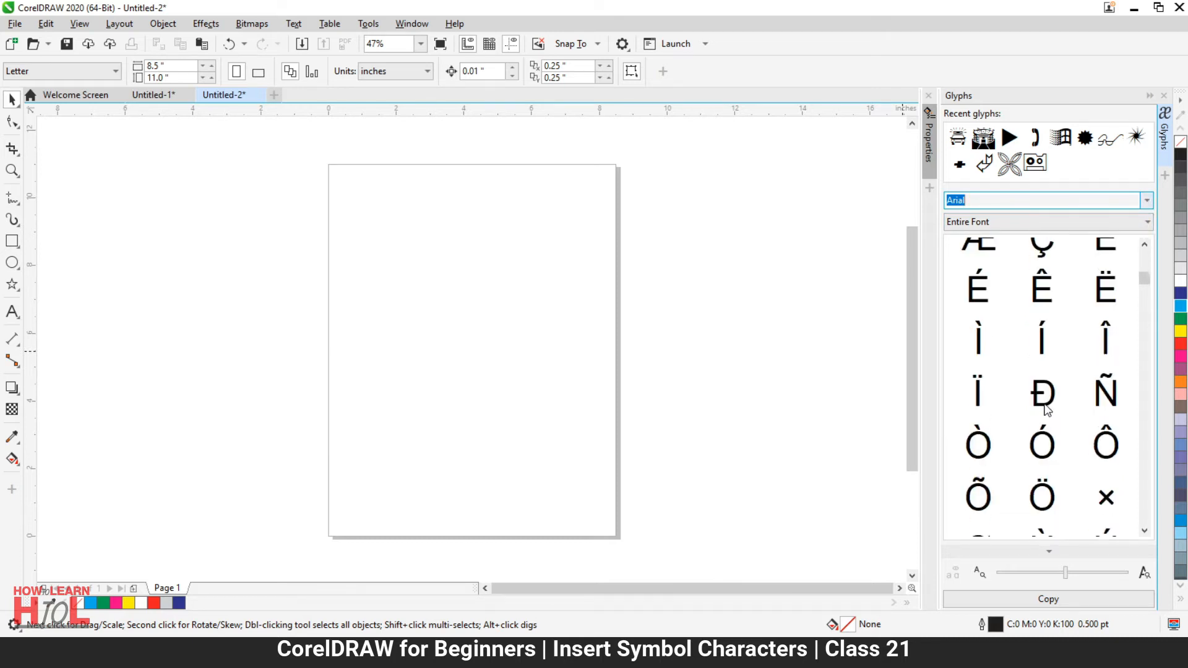
pyautogui.scroll(4, 1044, 408)
pyautogui.click(1044, 341)
pyautogui.moveTo(1045, 343); pyautogui.dragTo(565, 443)
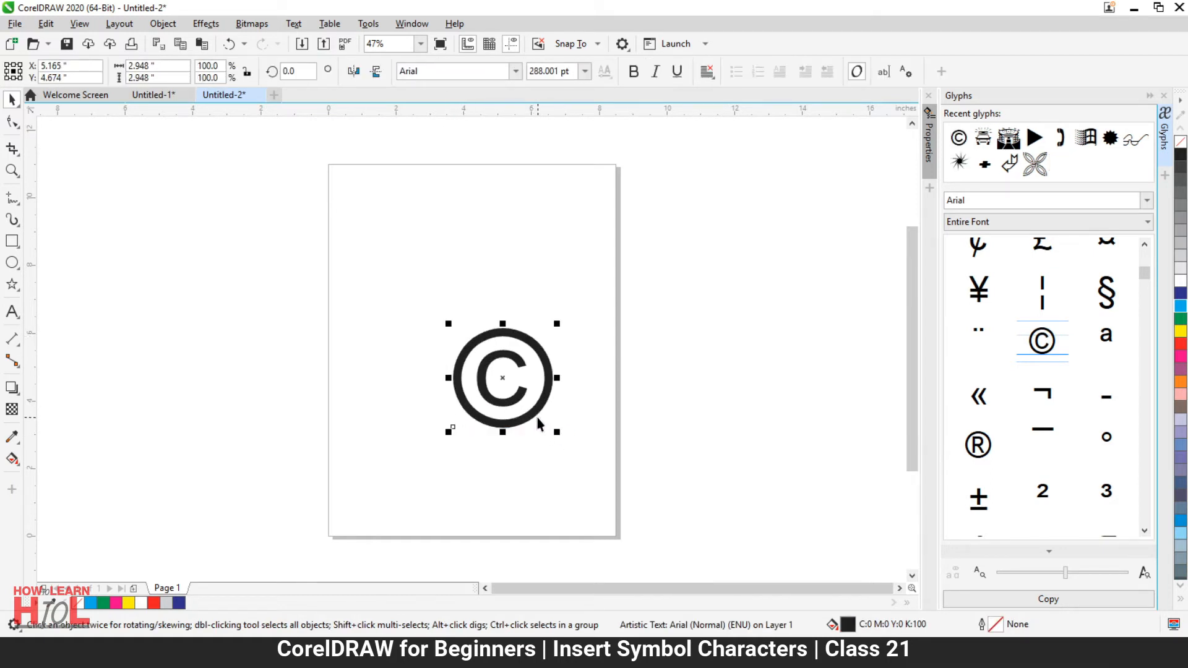
pyautogui.click(1180, 305)
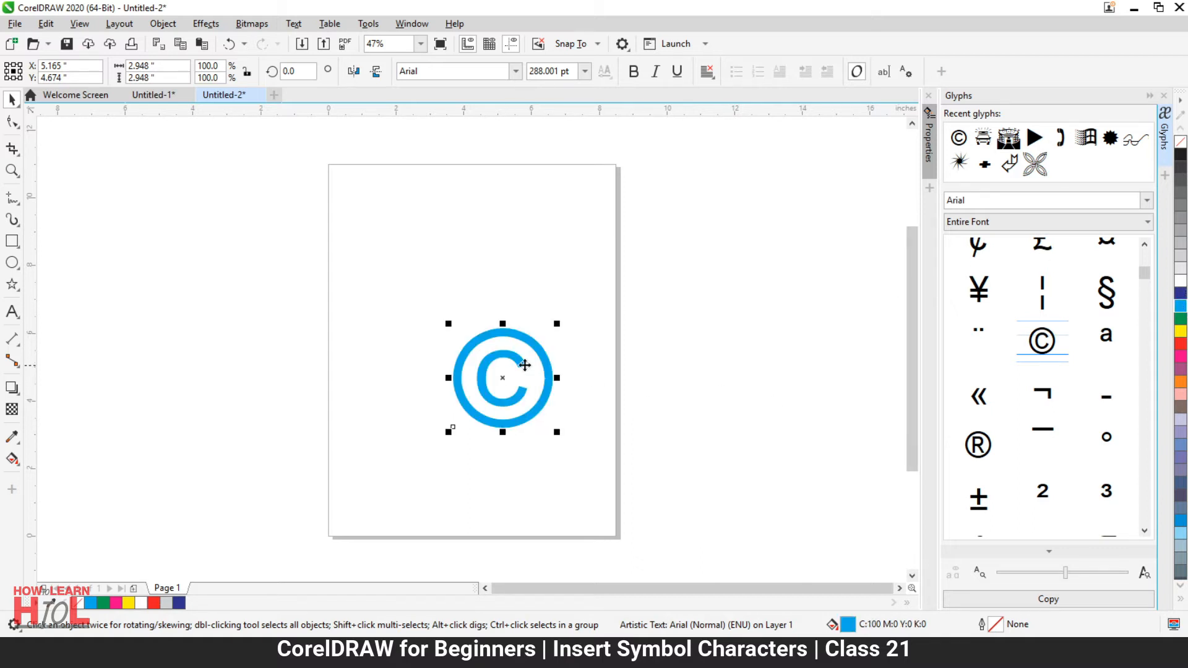
# - Convert the copyright symbol to curves and move it to about X 5.56", Y 5.24"
pyautogui.scroll(2, 511, 369)
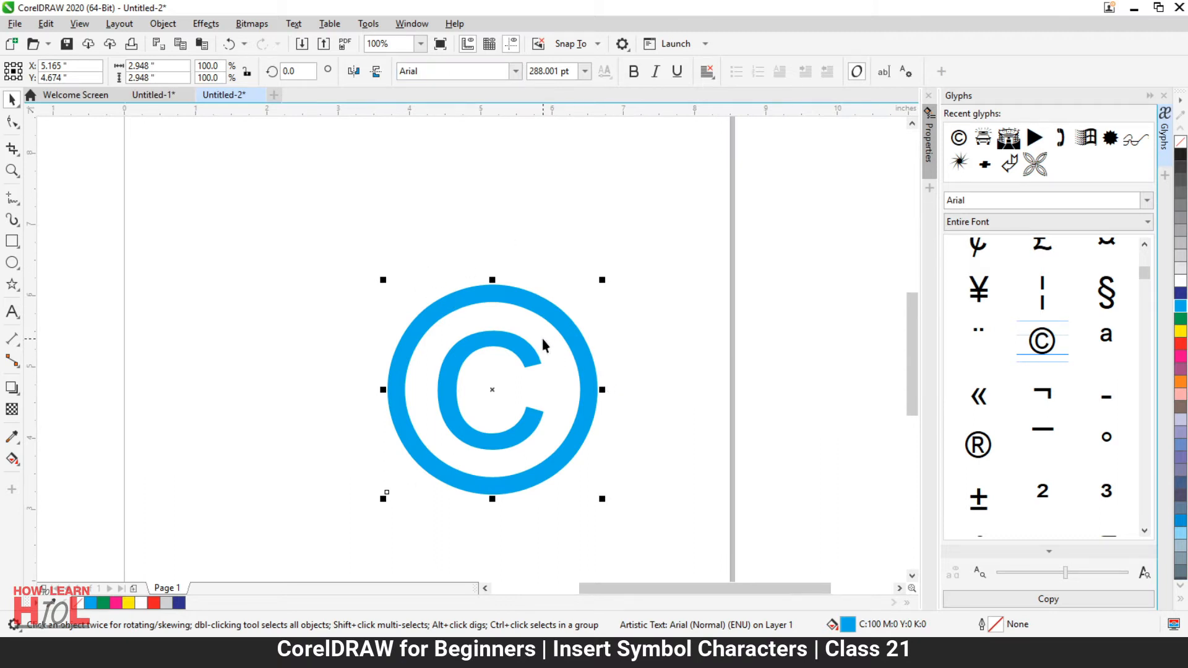
pyautogui.hotkey('ctrl', 'q')
pyautogui.click(591, 228)
pyautogui.moveTo(536, 307); pyautogui.dragTo(565, 271)
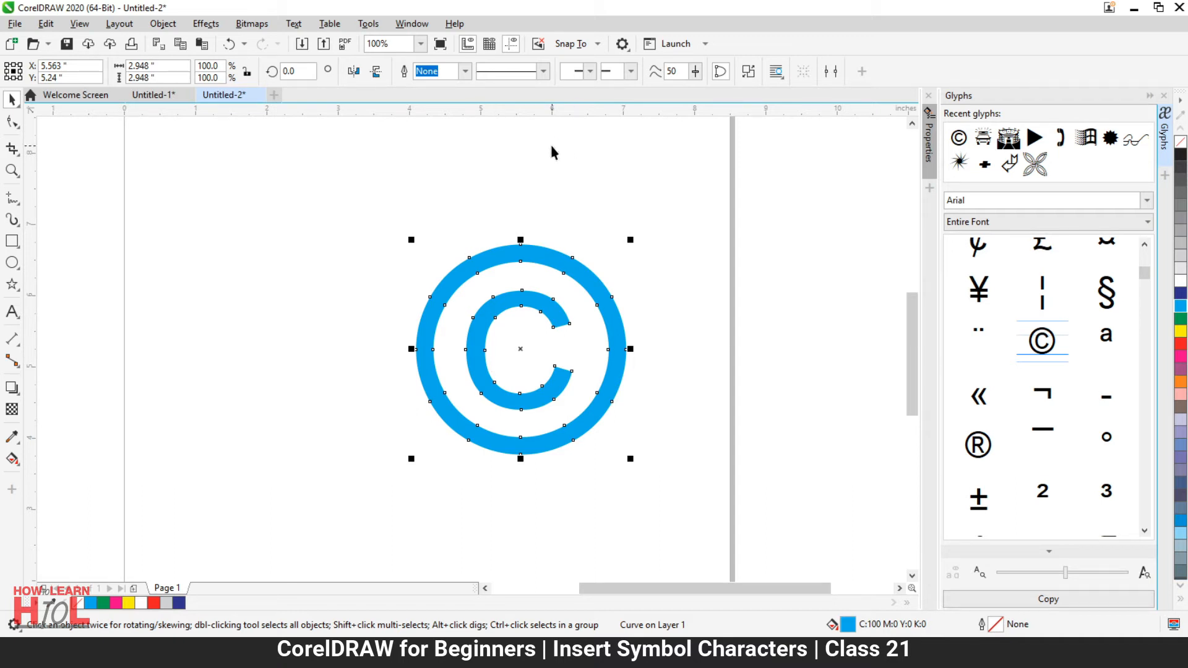
# - Break the copyright curve apart into separate shapes and send the outer circle to the back of the page
pyautogui.hotkey('ctrl', 'k')
pyautogui.click(676, 212)
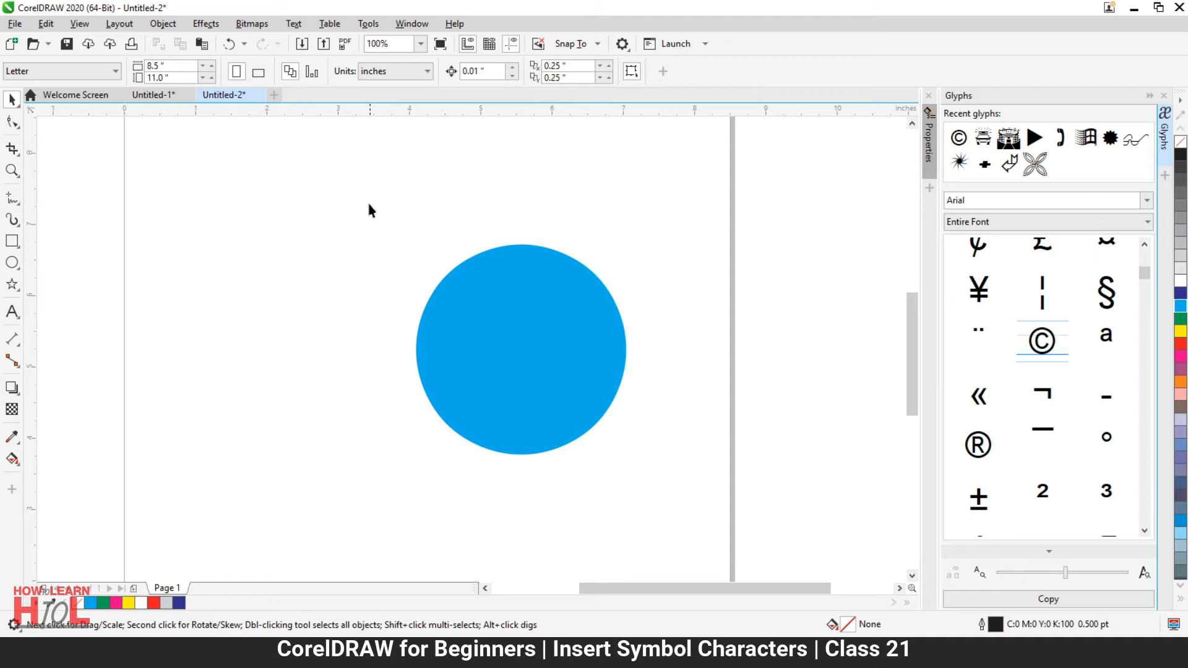
pyautogui.click(587, 293)
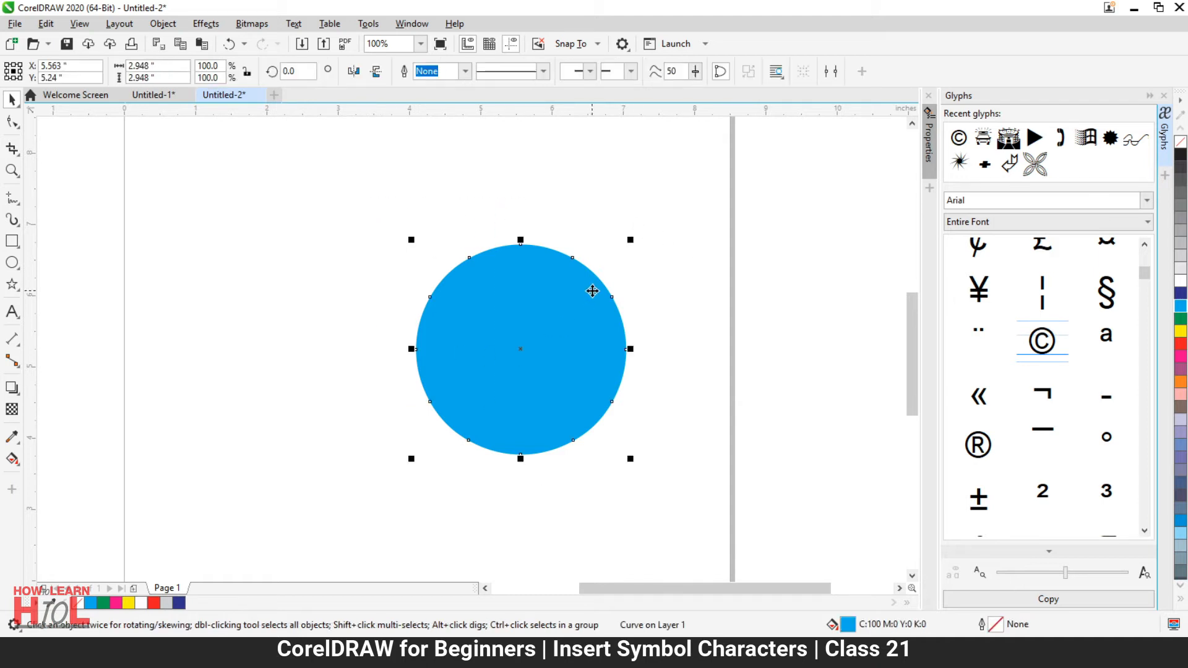
pyautogui.rightClick(592, 288)
pyautogui.moveTo(626, 320)
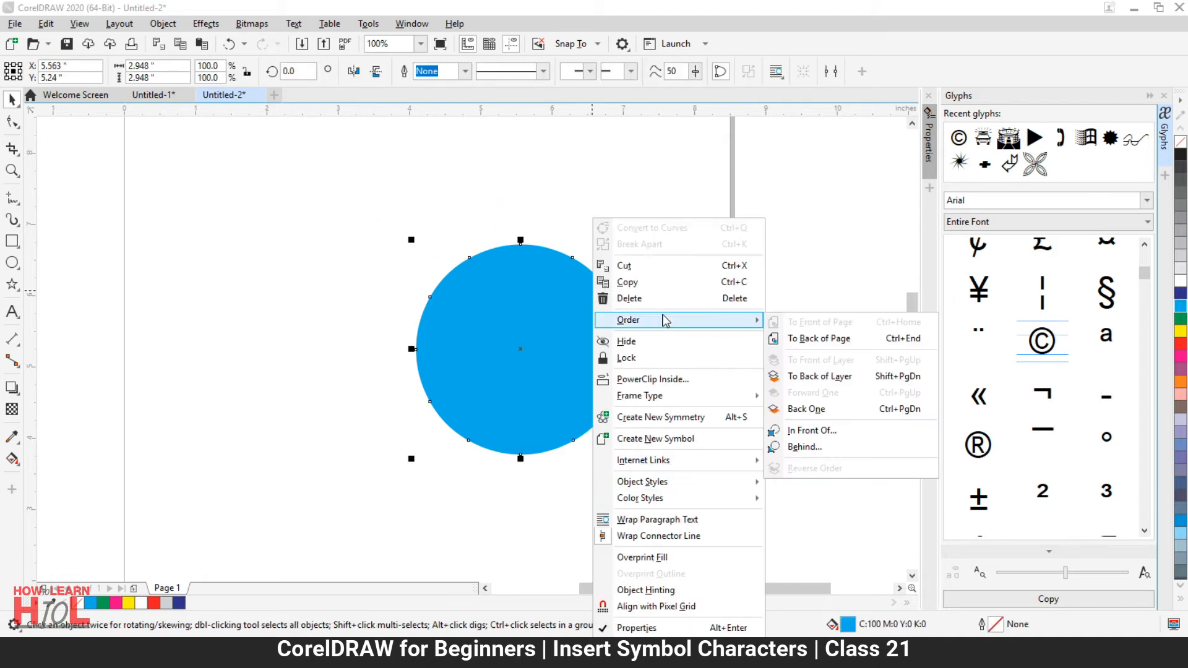
pyautogui.click(845, 340)
# - Fill the inner circle with white
pyautogui.click(644, 326)
pyautogui.click(588, 337)
pyautogui.click(1179, 271)
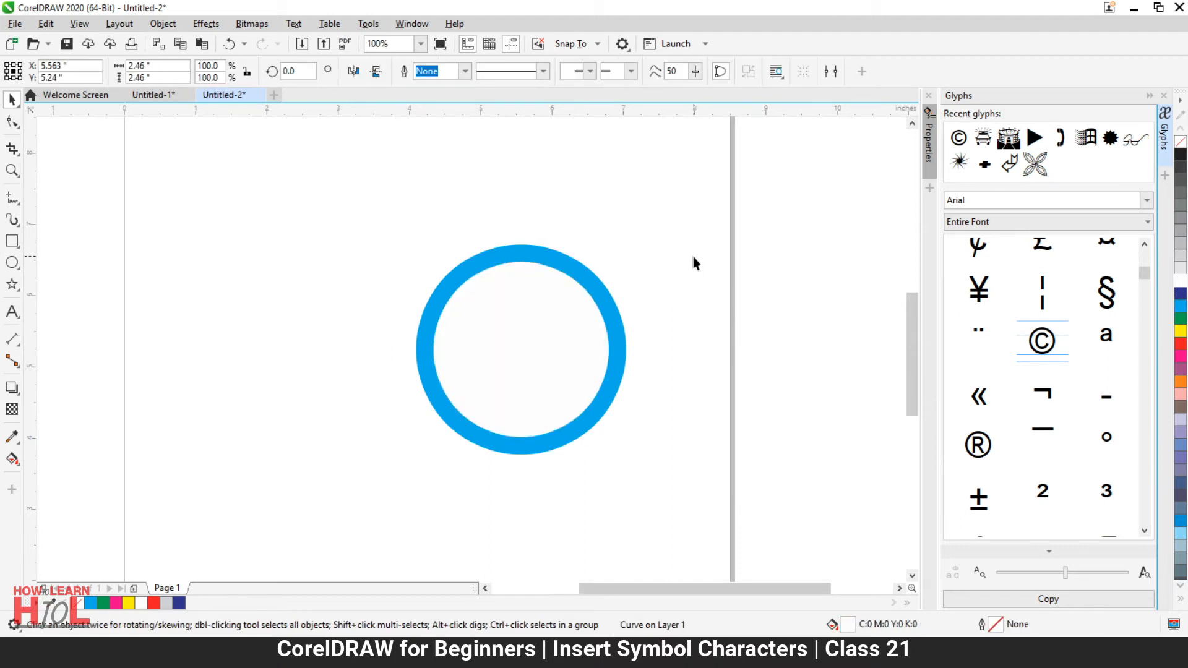
# - Select the hidden letter C shape inside the white circle and bring it to the front of the page
pyautogui.click(302, 246)
pyautogui.moveTo(314, 215); pyautogui.dragTo(586, 487)
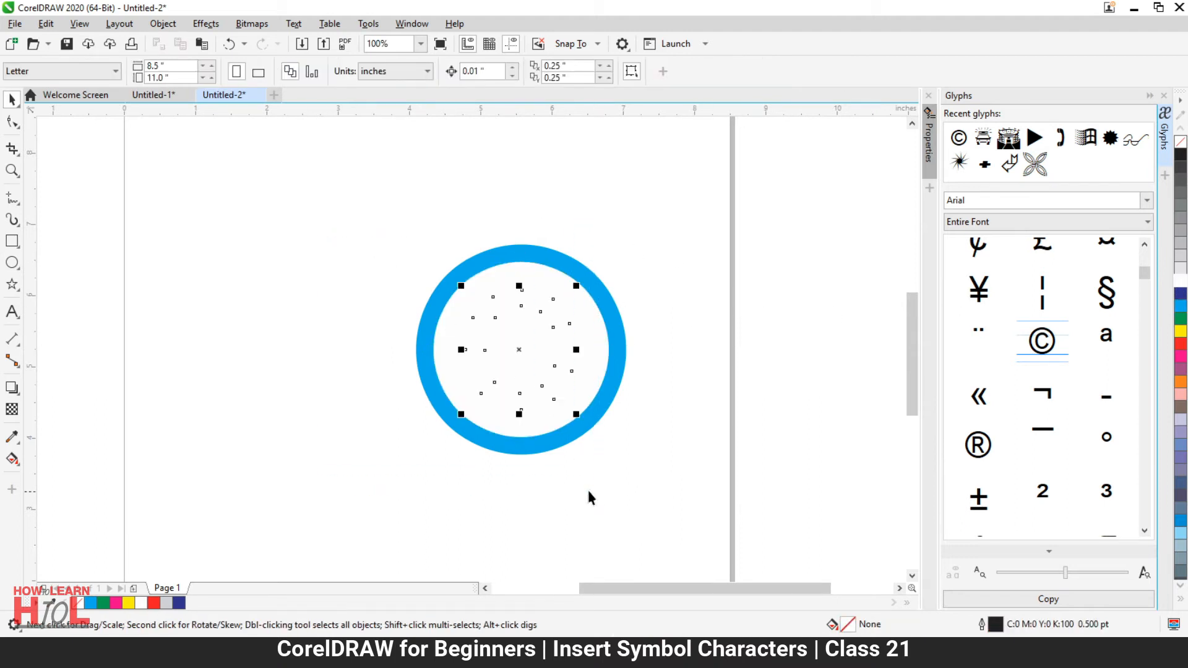
pyautogui.rightClick(520, 350)
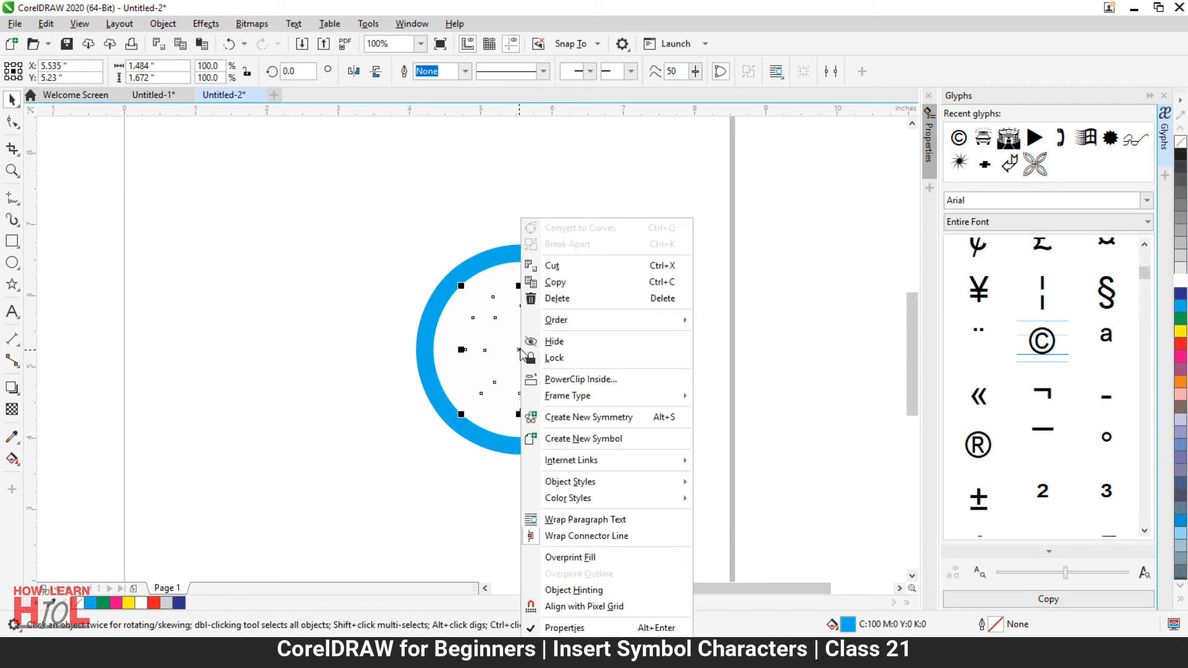
pyautogui.moveTo(653, 319)
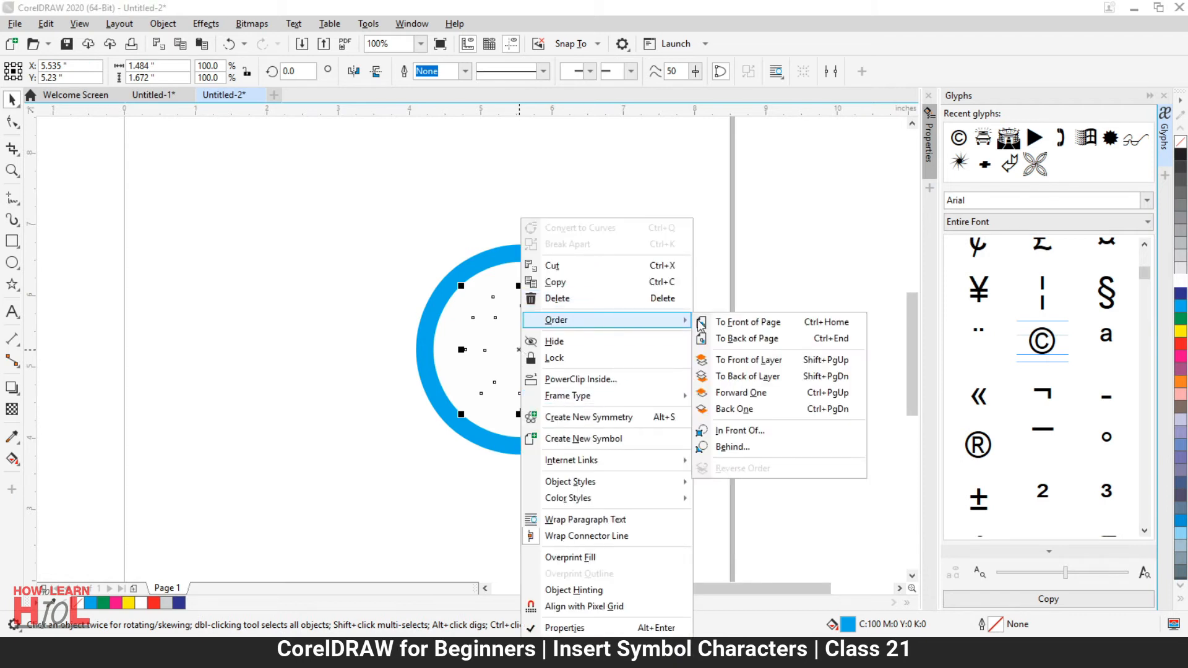
pyautogui.click(763, 328)
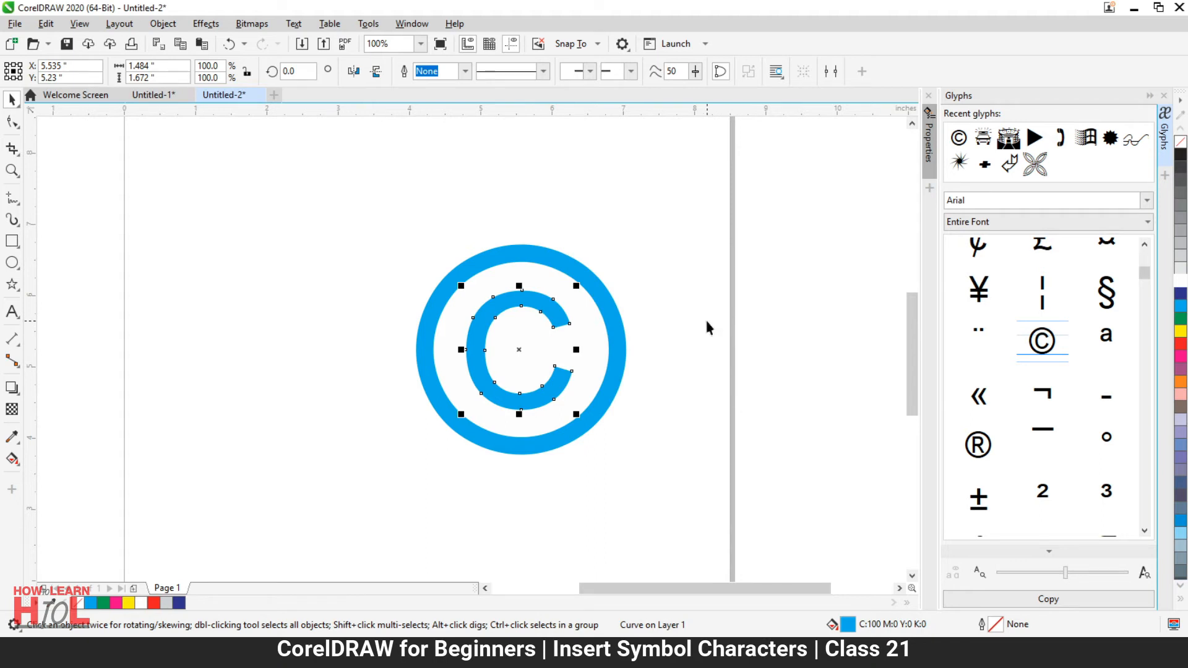
pyautogui.click(708, 327)
# - Try moving the inner white circle a little downward, and undo the move
pyautogui.click(592, 340)
pyautogui.moveTo(595, 342); pyautogui.dragTo(605, 375)
pyautogui.hotkey('ctrl', 'z')
pyautogui.click(616, 302)
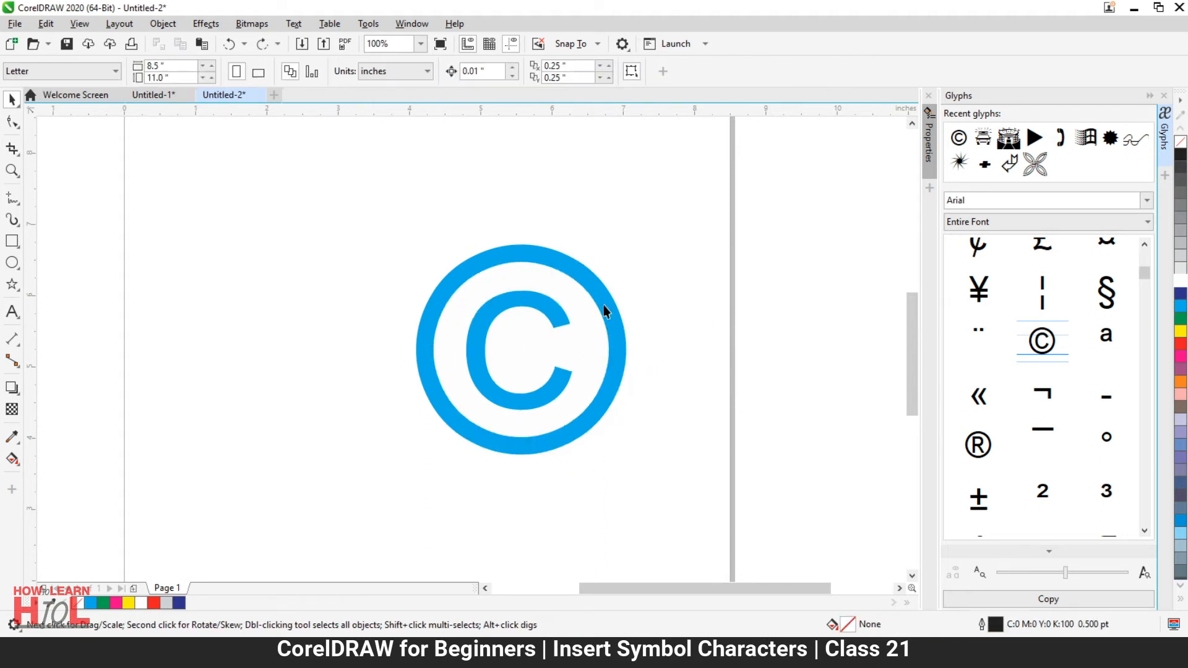
# - Trim the outer blue circle with the inner white circle and move the white circle out of the ring
pyautogui.click(570, 294)
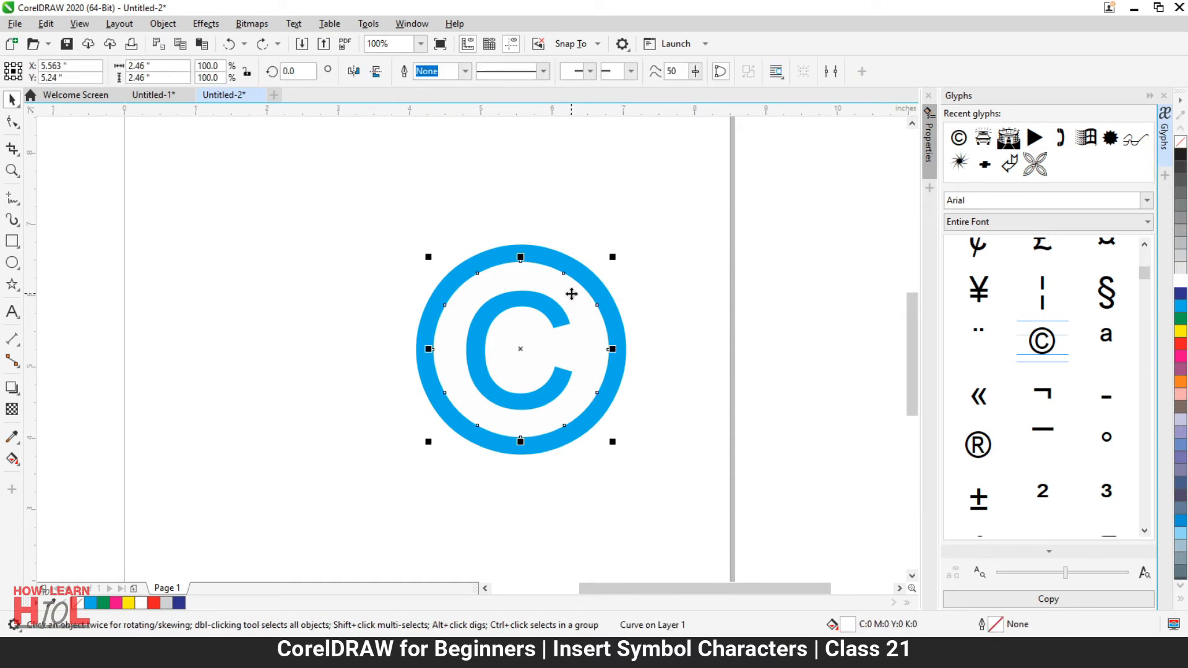
pyautogui.keyDown('shift'); pyautogui.click(563, 263); pyautogui.keyUp('shift')
pyautogui.click(457, 71)
pyautogui.moveTo(548, 267); pyautogui.dragTo(352, 254)
pyautogui.click(413, 266)
# - Move the letter C and the blue ring together onto the page's right edge and delete them
pyautogui.click(544, 301)
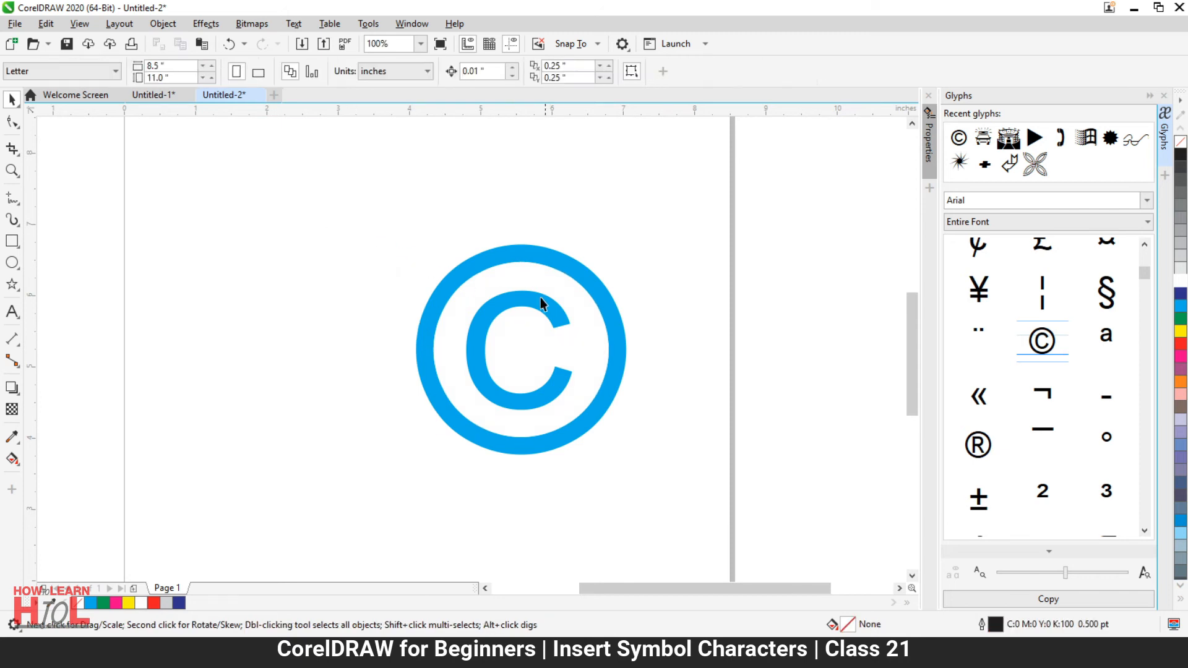
pyautogui.keyDown('shift'); pyautogui.click(586, 293); pyautogui.keyUp('shift')
pyautogui.moveTo(586, 294); pyautogui.dragTo(804, 298)
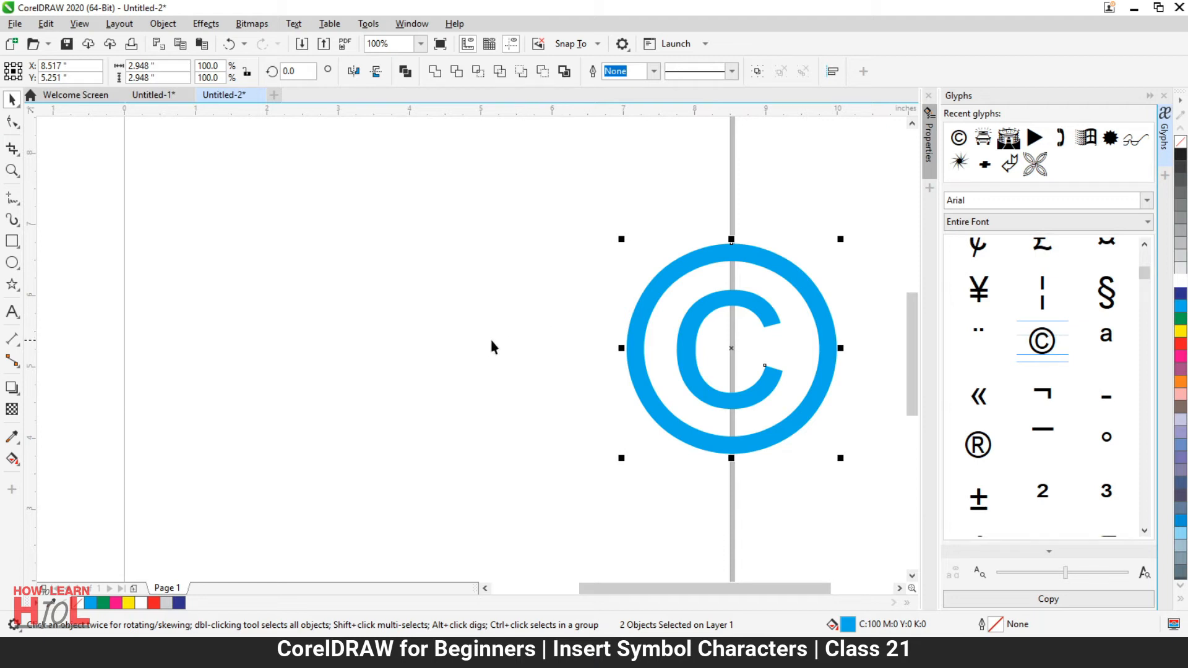
pyautogui.press('Delete')
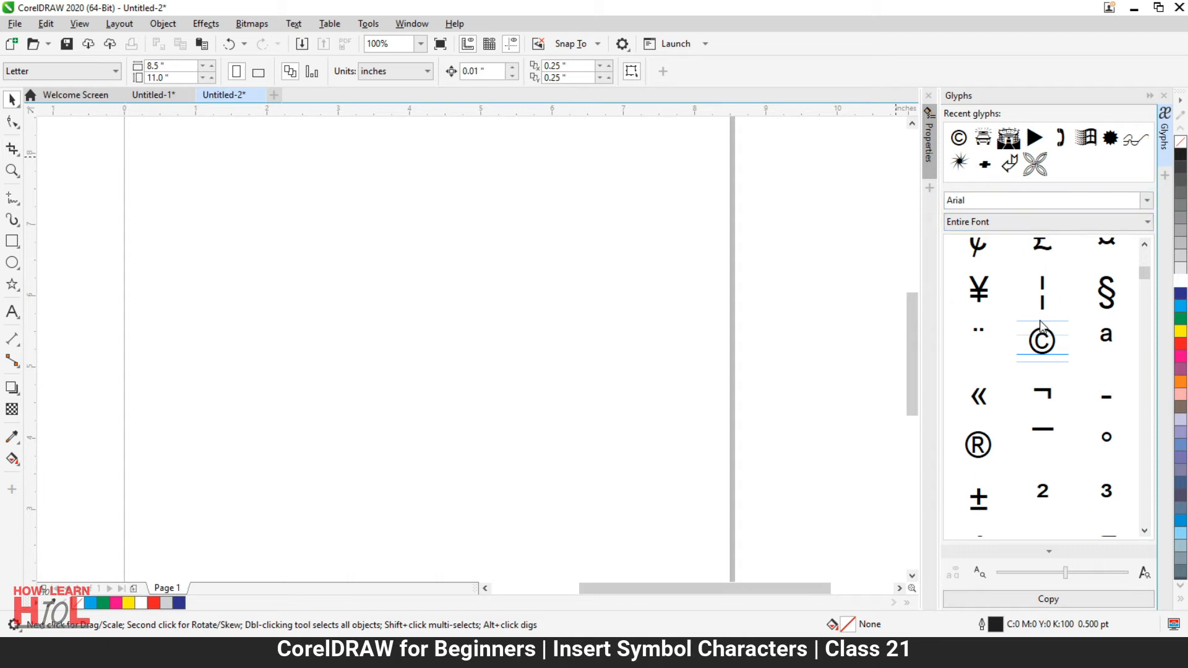
# - Change the glyph font to Wingdings 3 and look through its arrow symbols
pyautogui.click(1091, 204)
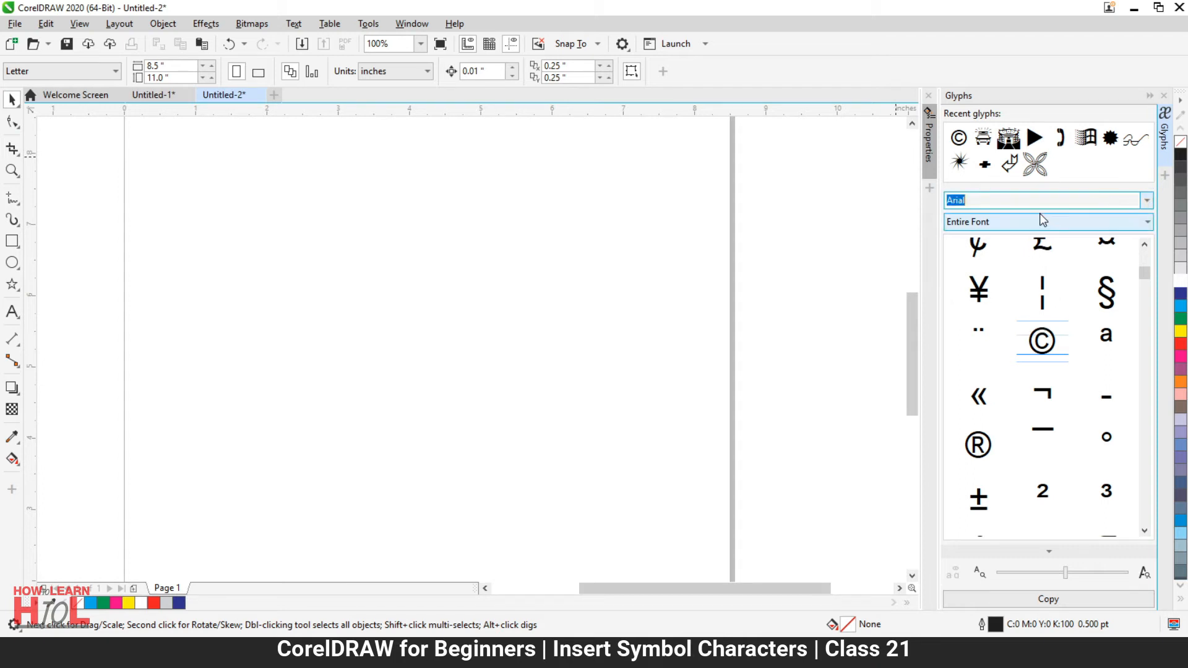
pyautogui.click(1146, 201)
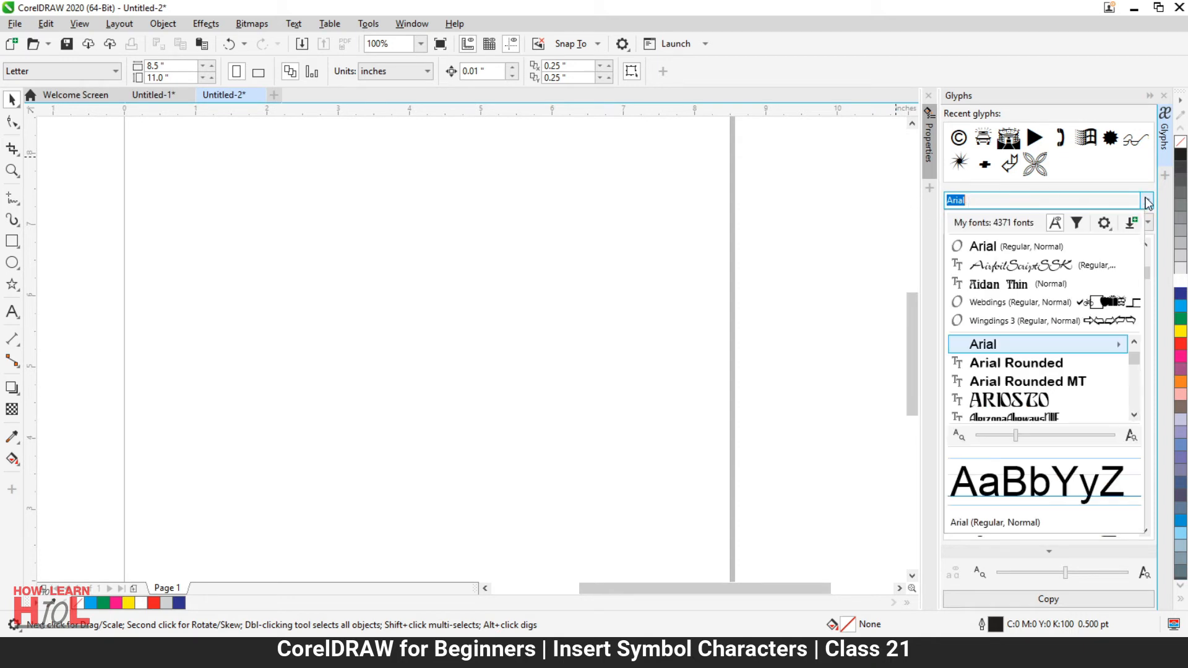
pyautogui.click(1028, 321)
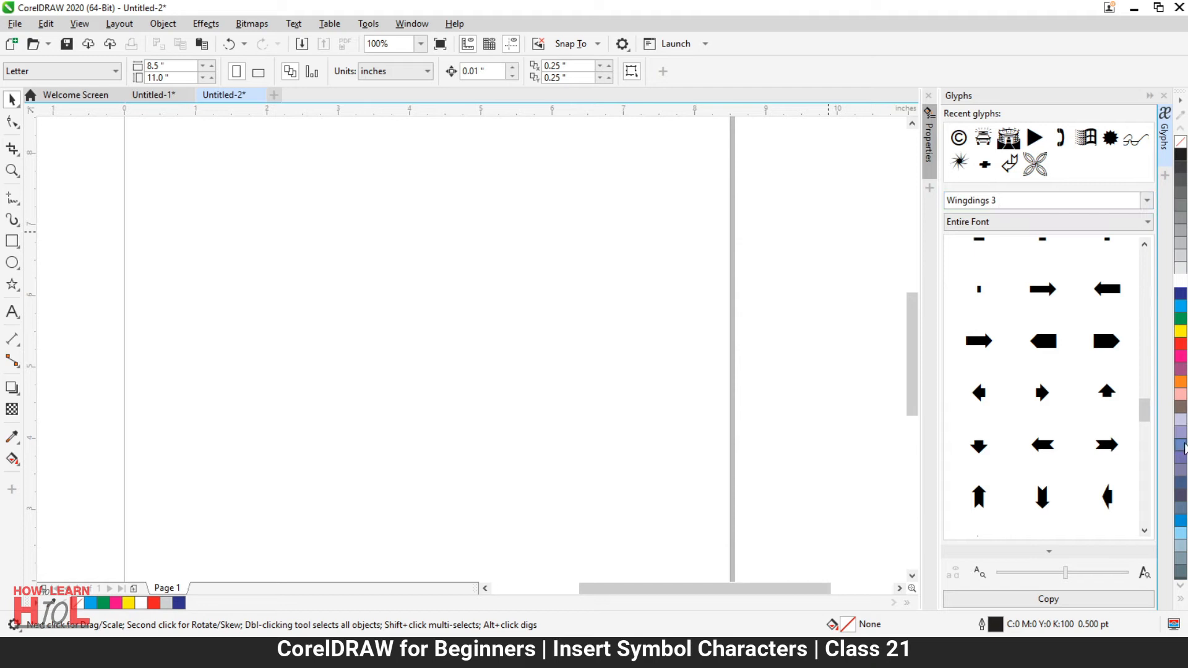
pyautogui.click(1142, 353)
pyautogui.scroll(5, 1136, 309)
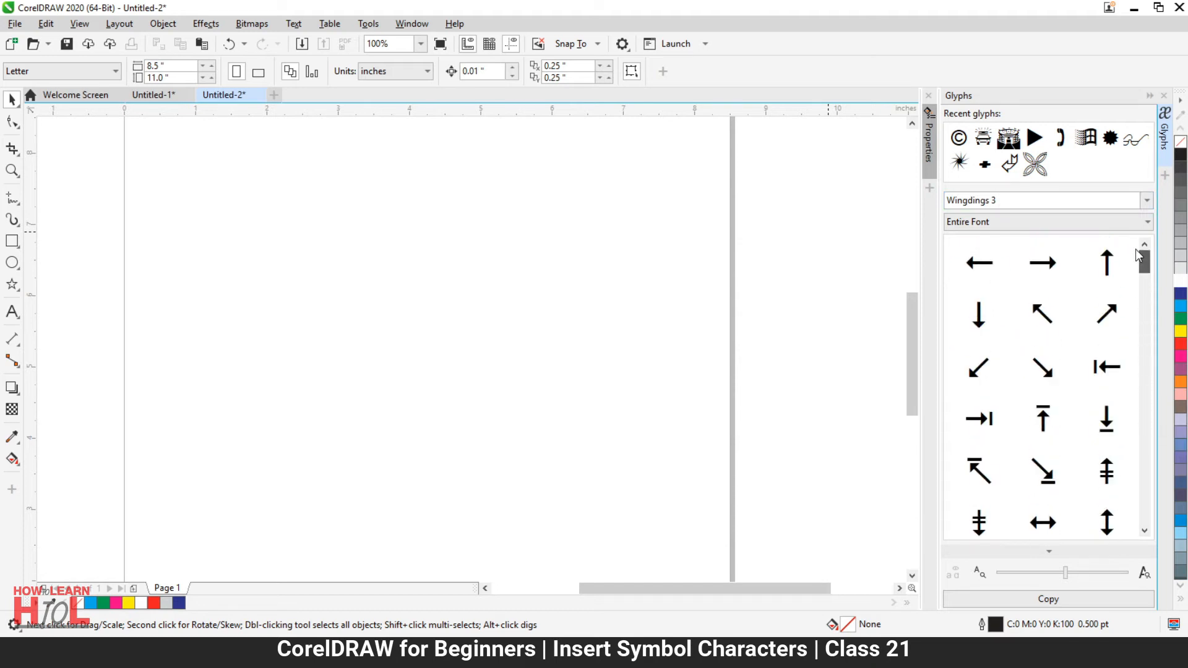
pyautogui.scroll(-10, 1137, 382)
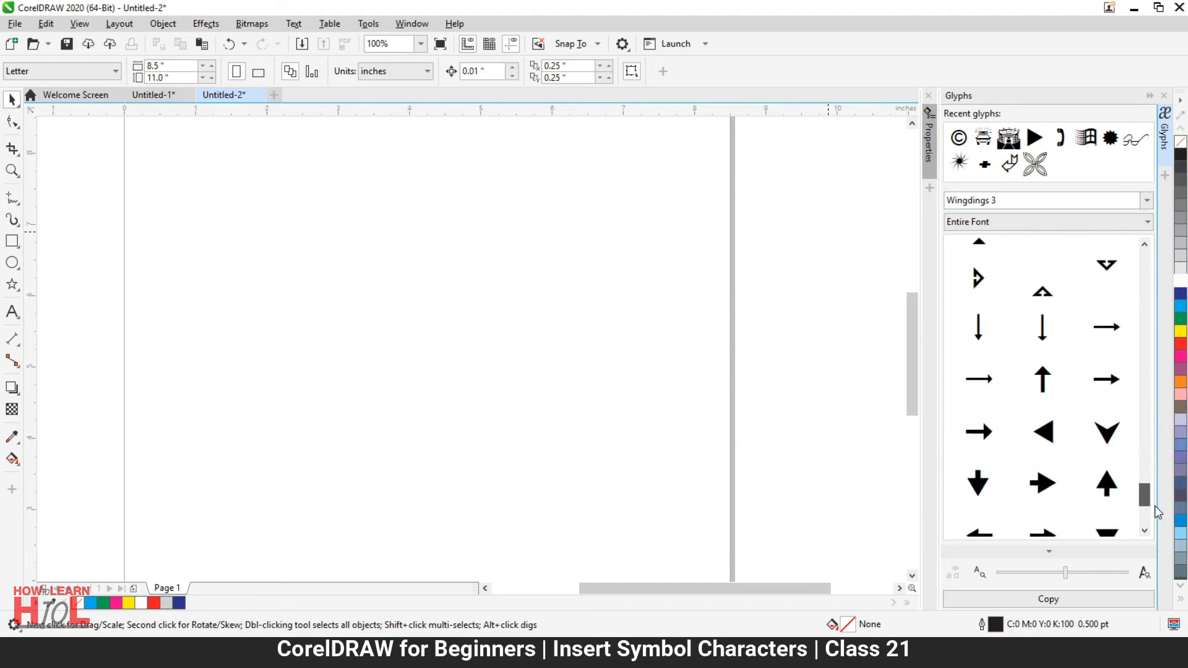
# - Insert the arrow glyph that curves to the left from Wingdings 3 and enlarge it to about 3.13 by 2 inches
pyautogui.moveTo(1163, 520); pyautogui.dragTo(1165, 443)
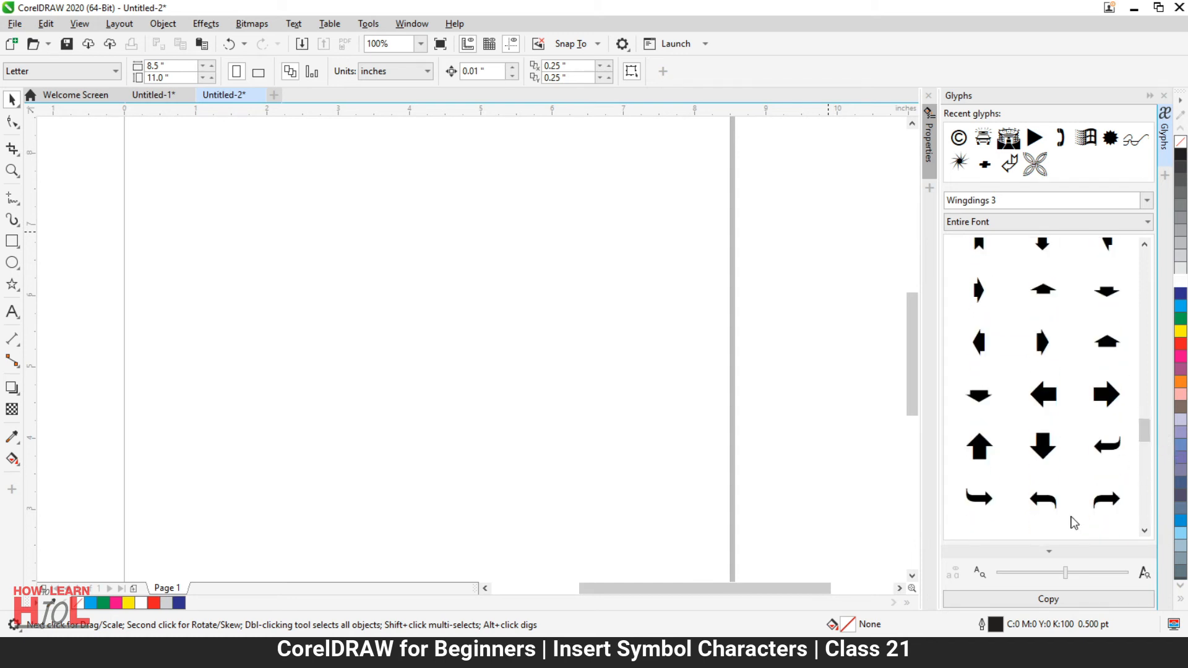
pyautogui.click(1041, 499)
pyautogui.moveTo(431, 346); pyautogui.dragTo(409, 314)
pyautogui.moveTo(466, 349); pyautogui.dragTo(621, 441)
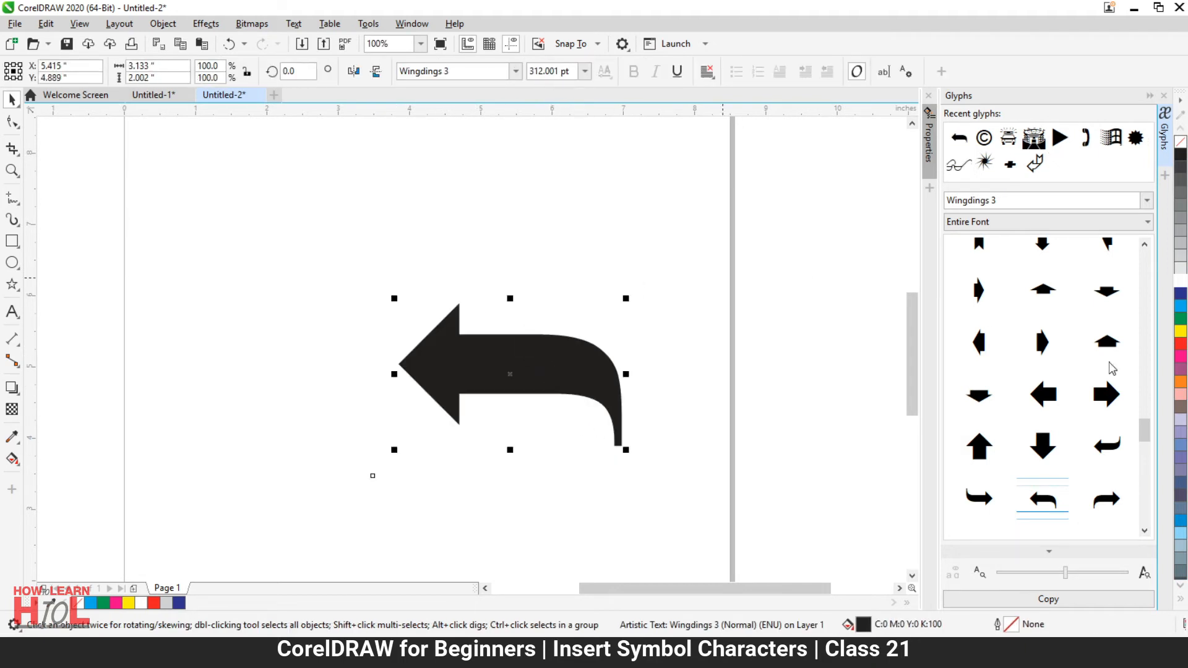
# - Convert the curved arrow to curves and move it up and to the left on the page
pyautogui.scroll(-5, 1051, 346)
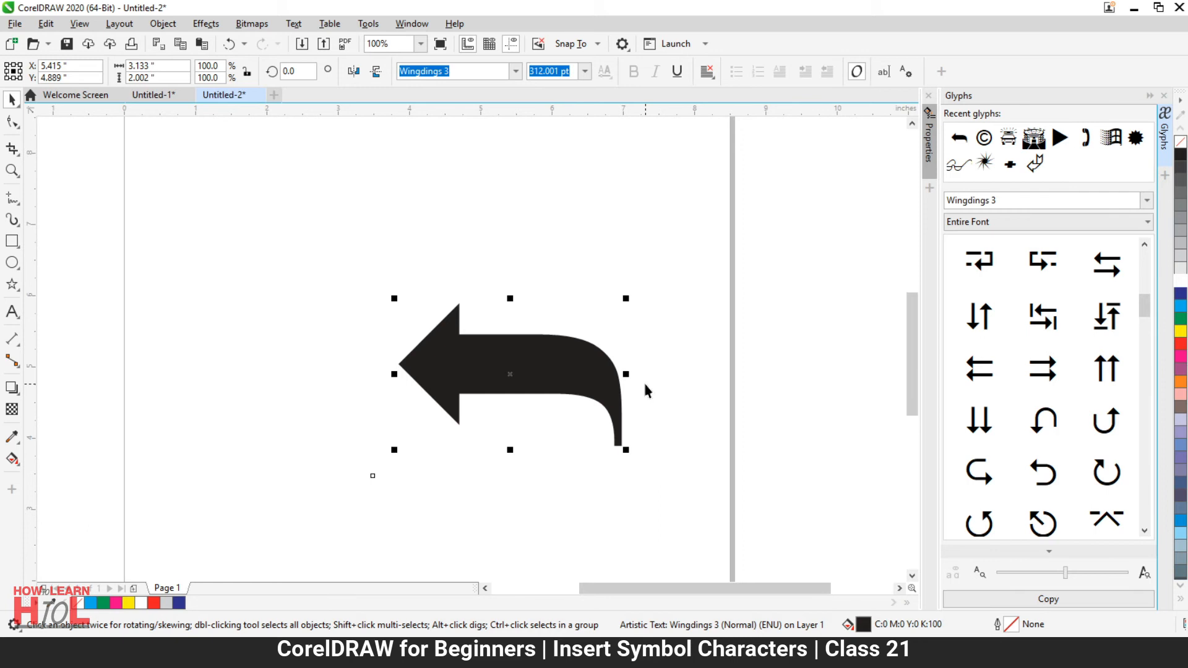
pyautogui.click(536, 257)
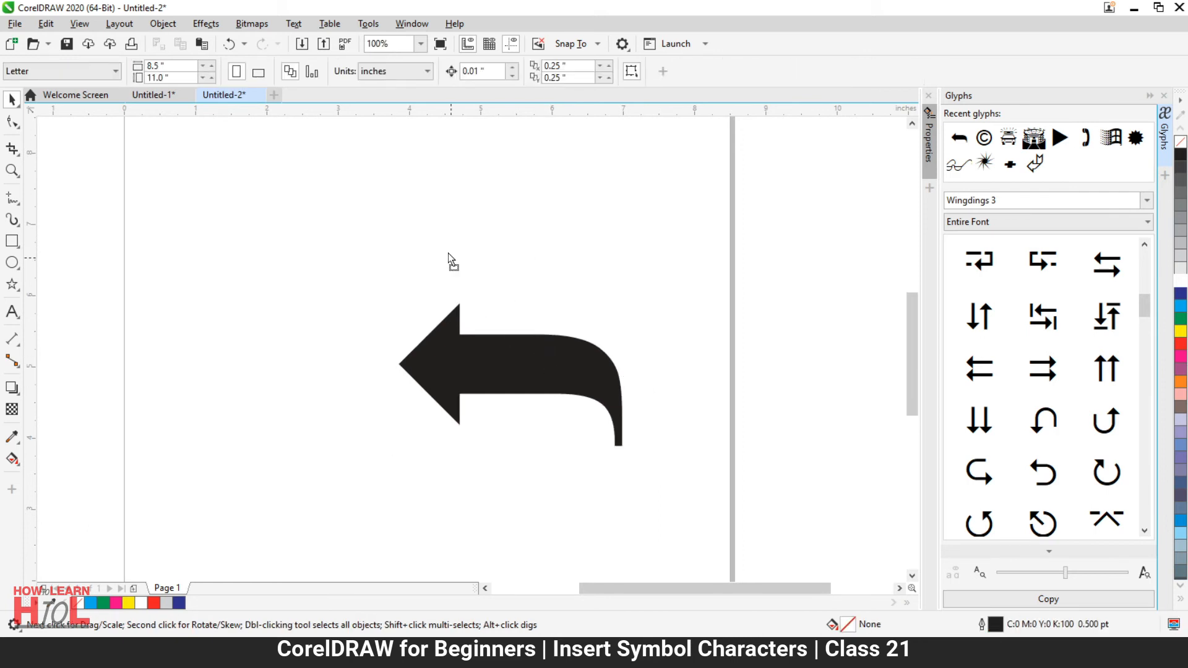
pyautogui.hotkey('ctrl', 'z')
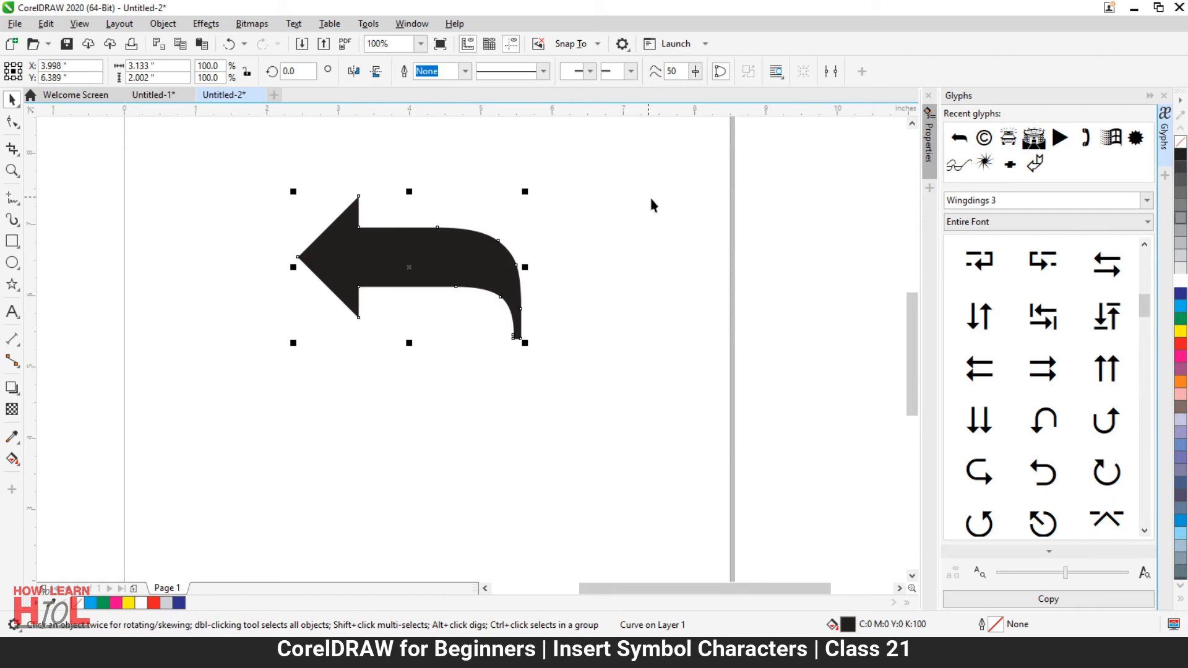
# - Change the glyph font to Wingdings 2 and insert its trash can glyph, enlarged to about 1.49 by 2.35 inches
pyautogui.click(1027, 198)
pyautogui.click(1027, 197)
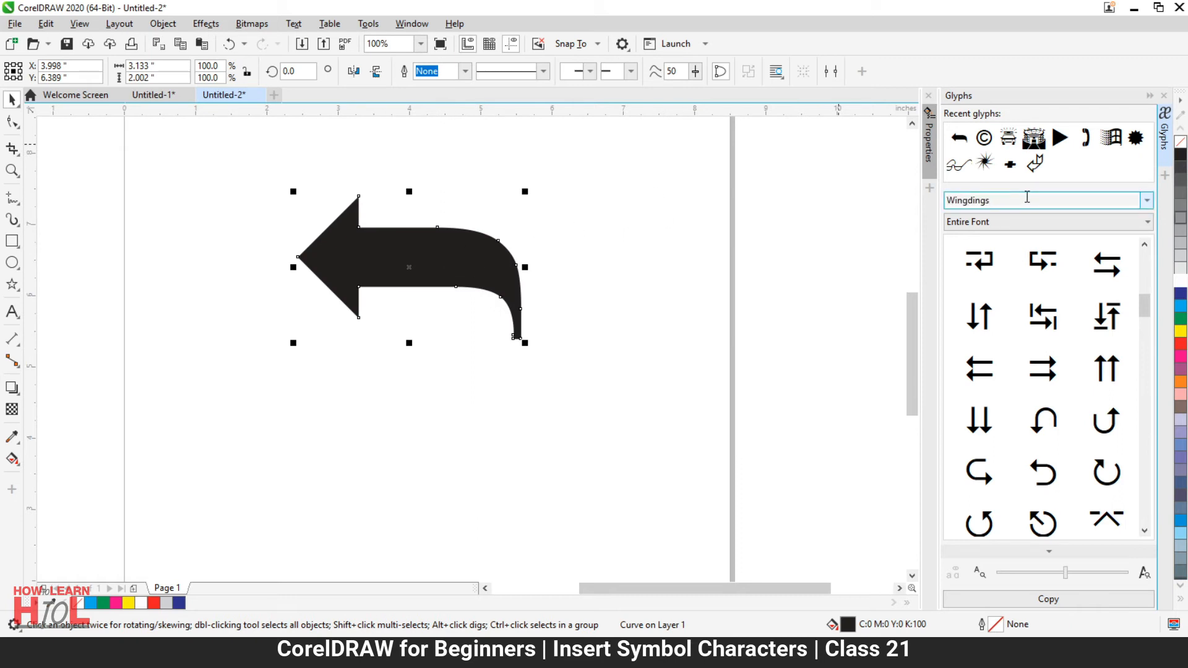
pyautogui.press('Return')
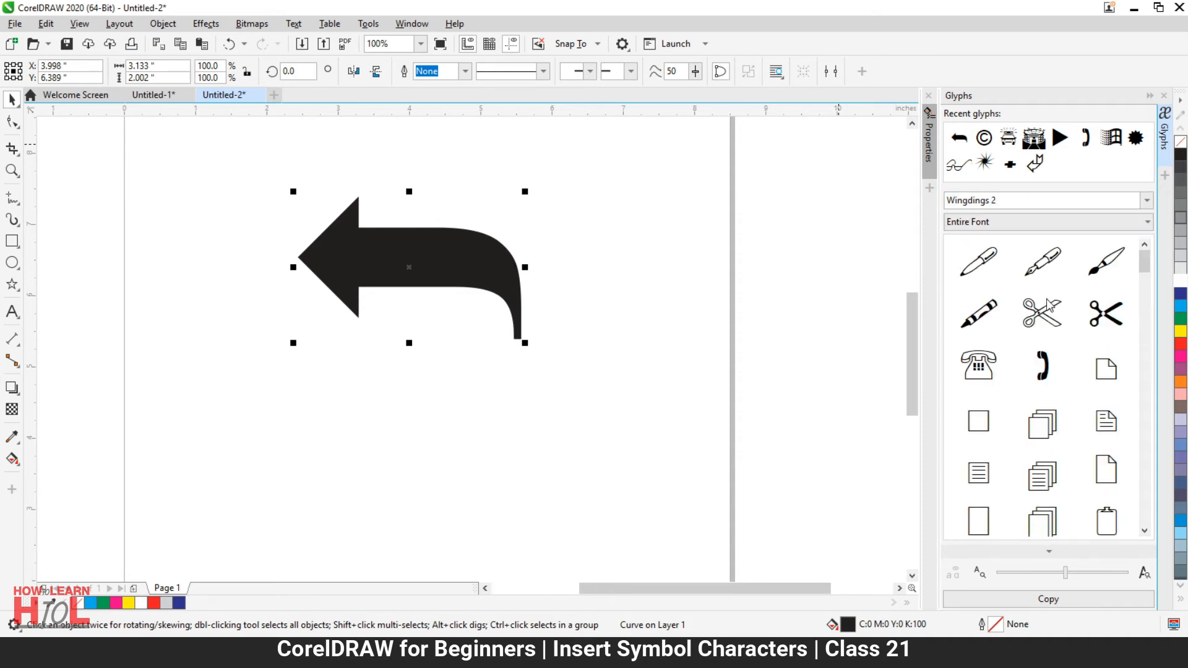
pyautogui.scroll(-3, 1030, 377)
pyautogui.scroll(3, 1055, 413)
pyautogui.scroll(-1, 972, 442)
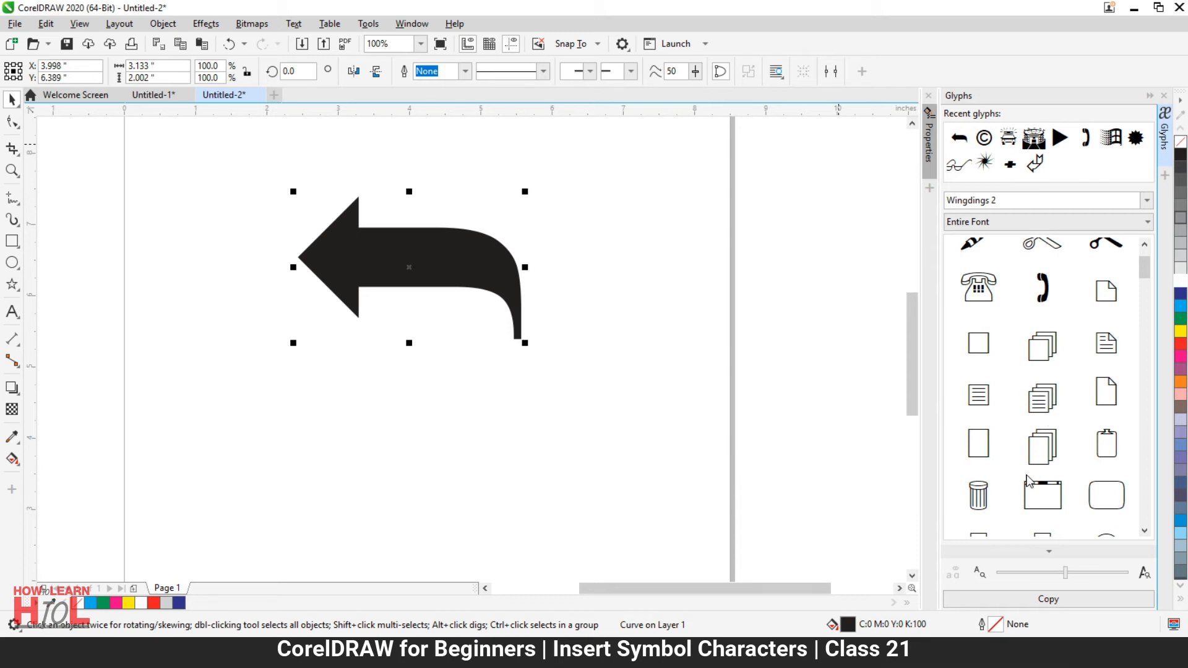
pyautogui.scroll(-1, 1027, 479)
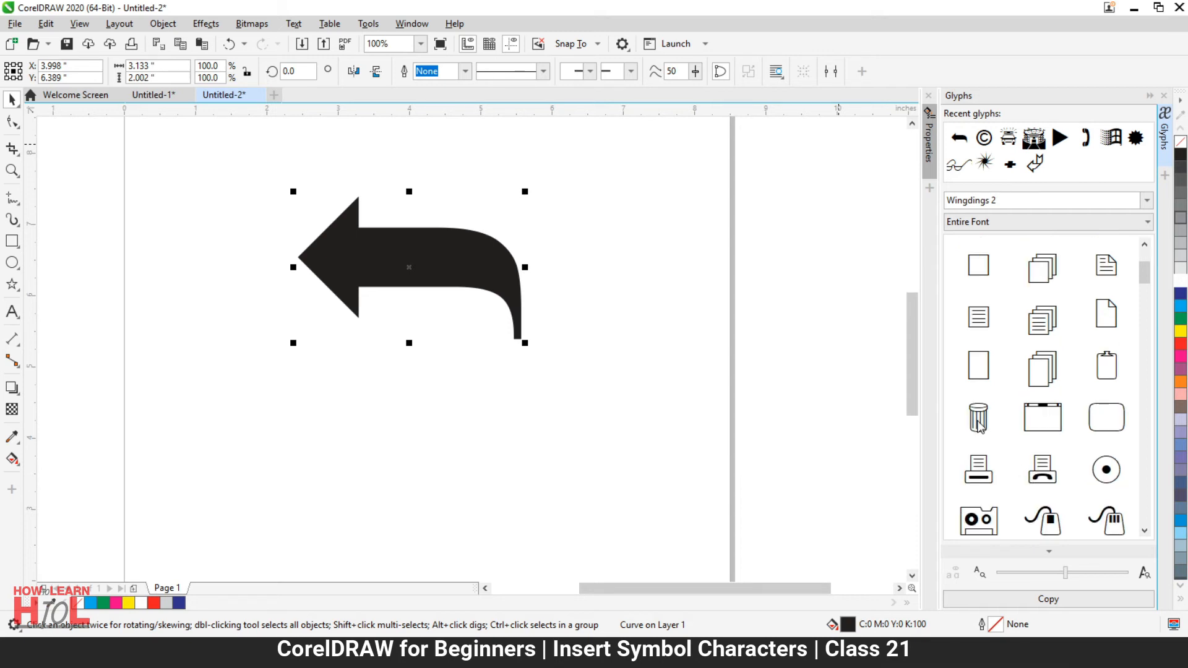
pyautogui.moveTo(978, 426); pyautogui.dragTo(664, 402)
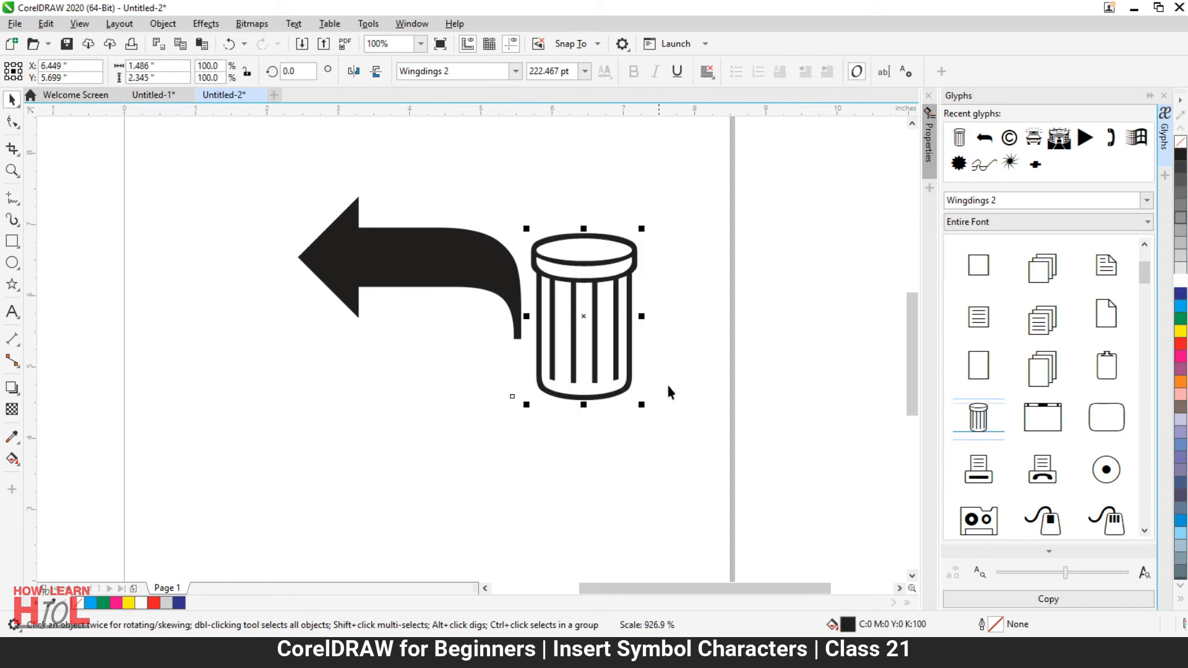
# - Look through the remaining Wingdings 2 symbols, including the hands, numbered circles, clocks and squares
pyautogui.scroll(-1, 1052, 472)
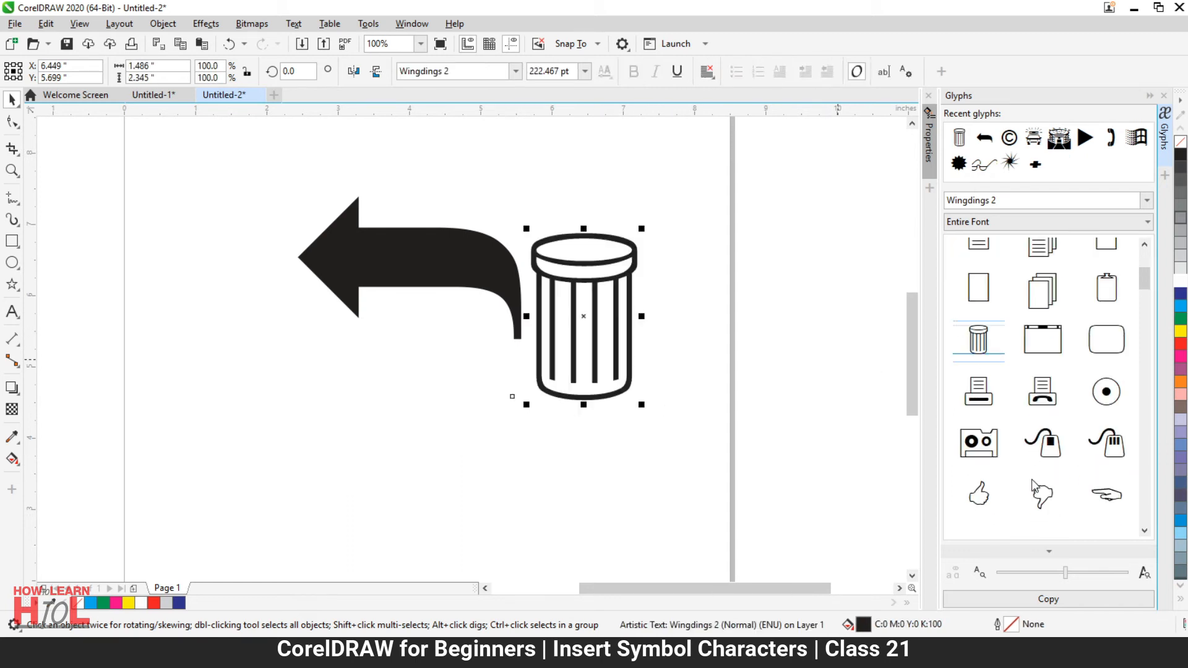
pyautogui.scroll(-1, 1032, 483)
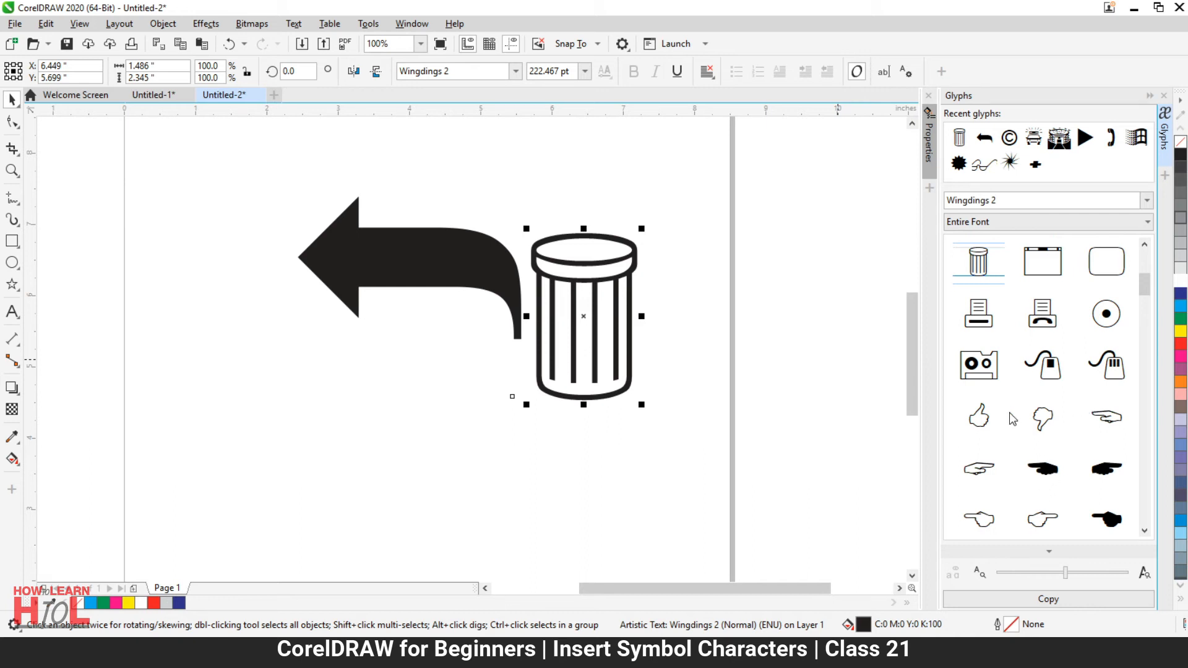
pyautogui.scroll(-5, 1037, 473)
pyautogui.scroll(-15, 1037, 472)
pyautogui.scroll(3, 1037, 473)
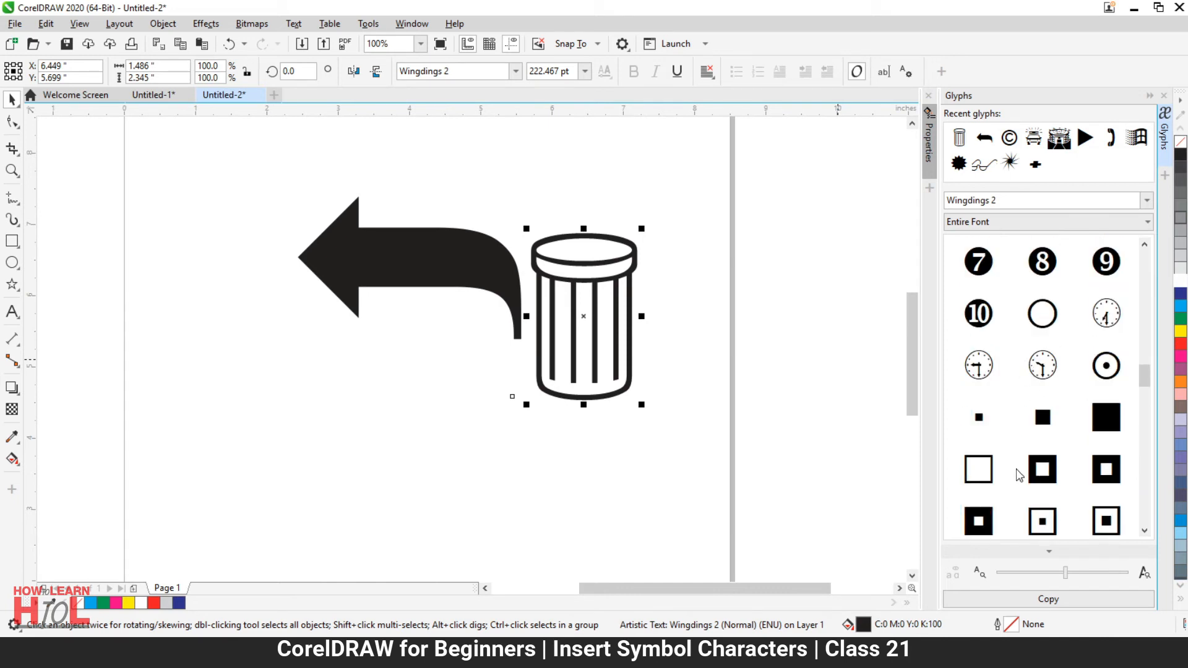
# - Switch the glyph font to Wingdings and examine its arrows, office icons, hands, faces and religious symbols
pyautogui.scroll(-10, 1019, 475)
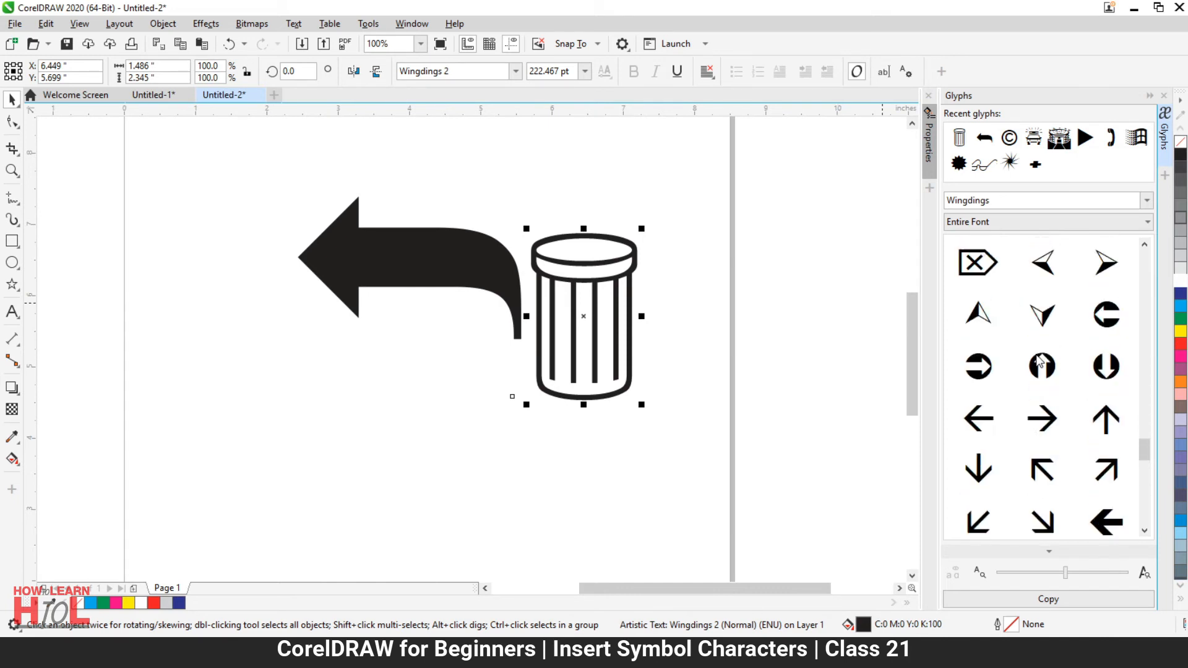
pyautogui.scroll(3, 1019, 475)
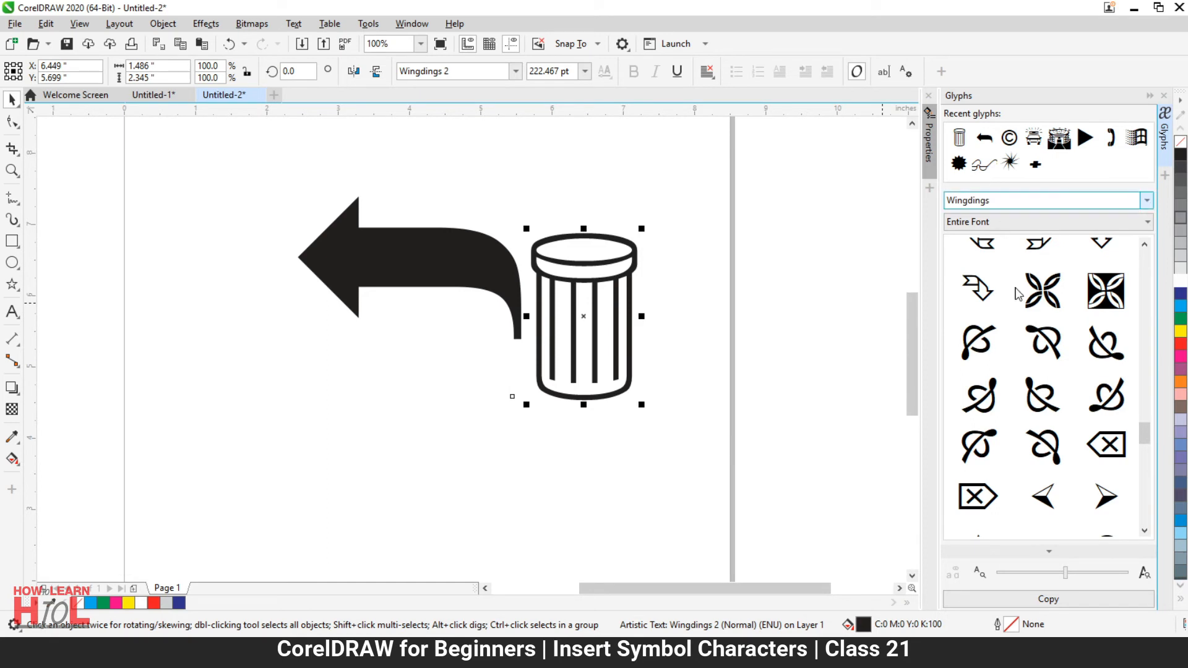
pyautogui.scroll(15, 1050, 398)
pyautogui.scroll(8, 1053, 413)
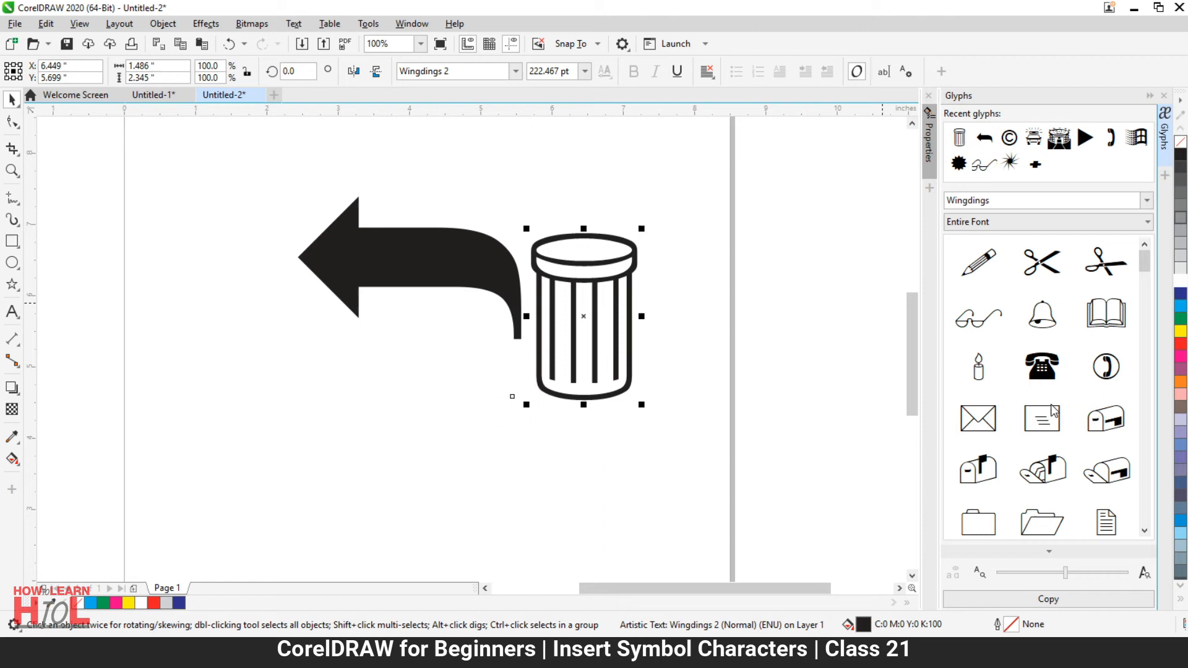
pyautogui.scroll(-12, 1053, 410)
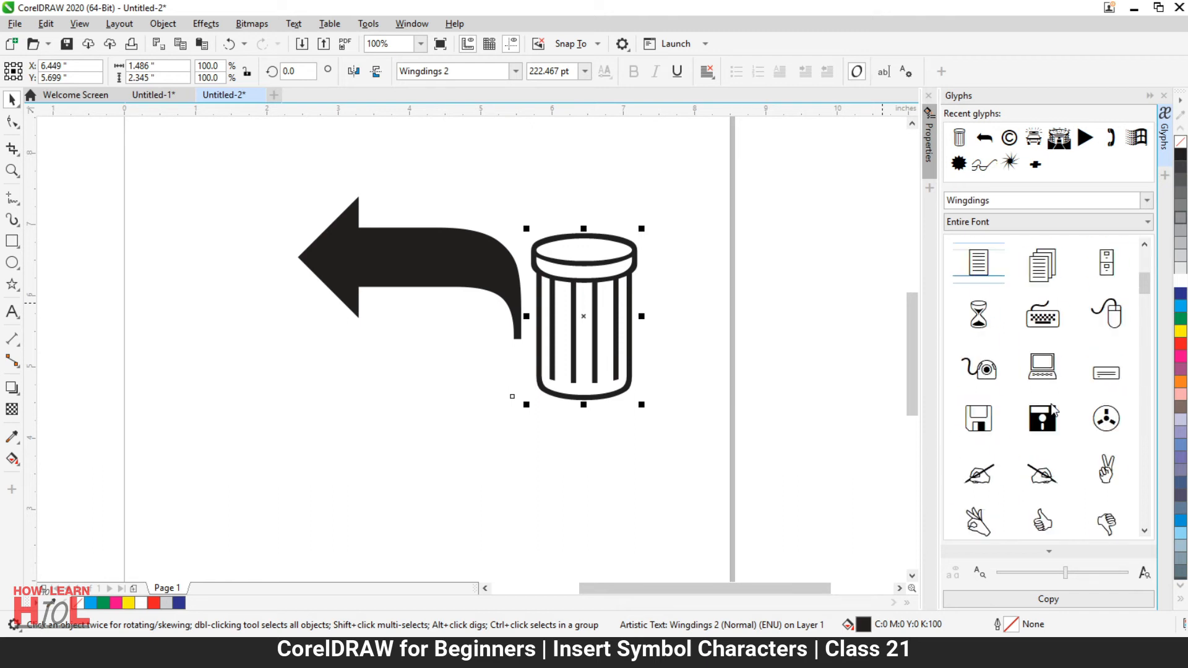
pyautogui.scroll(9, 1053, 410)
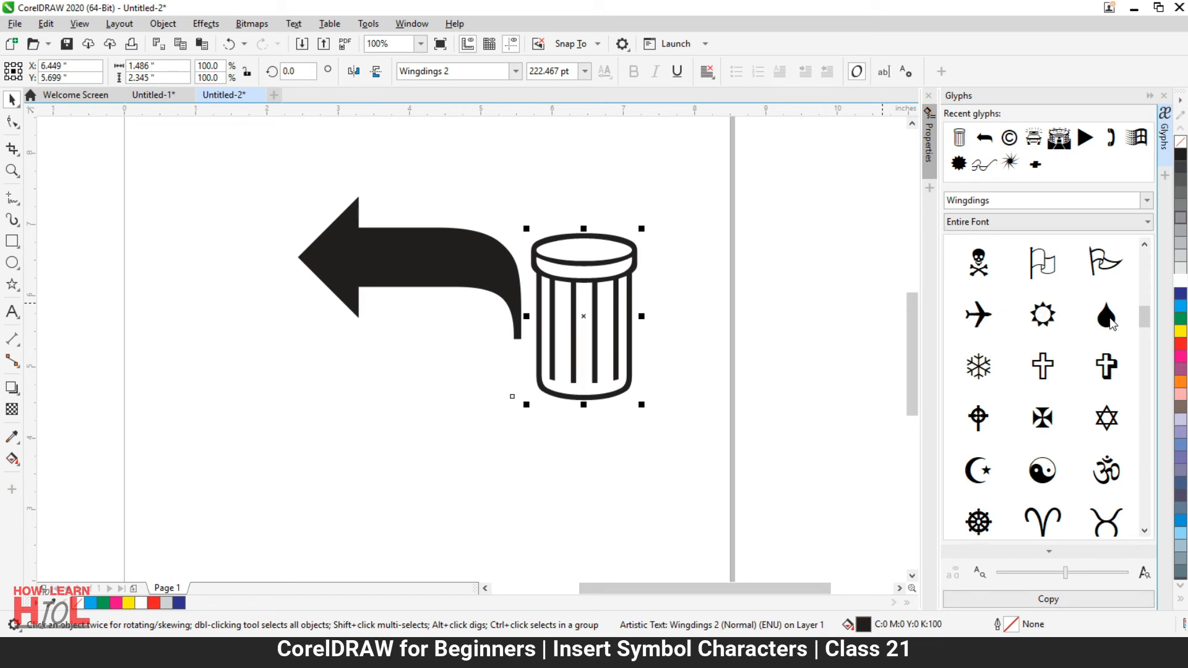
pyautogui.scroll(2, 1092, 368)
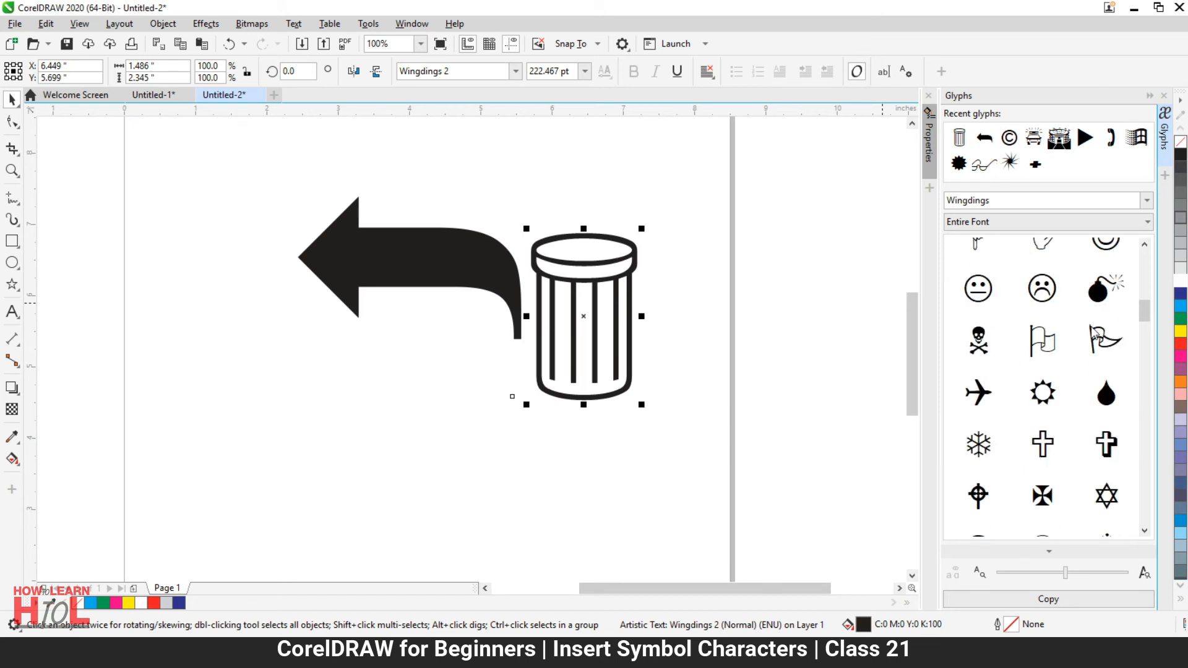
pyautogui.scroll(2, 1100, 337)
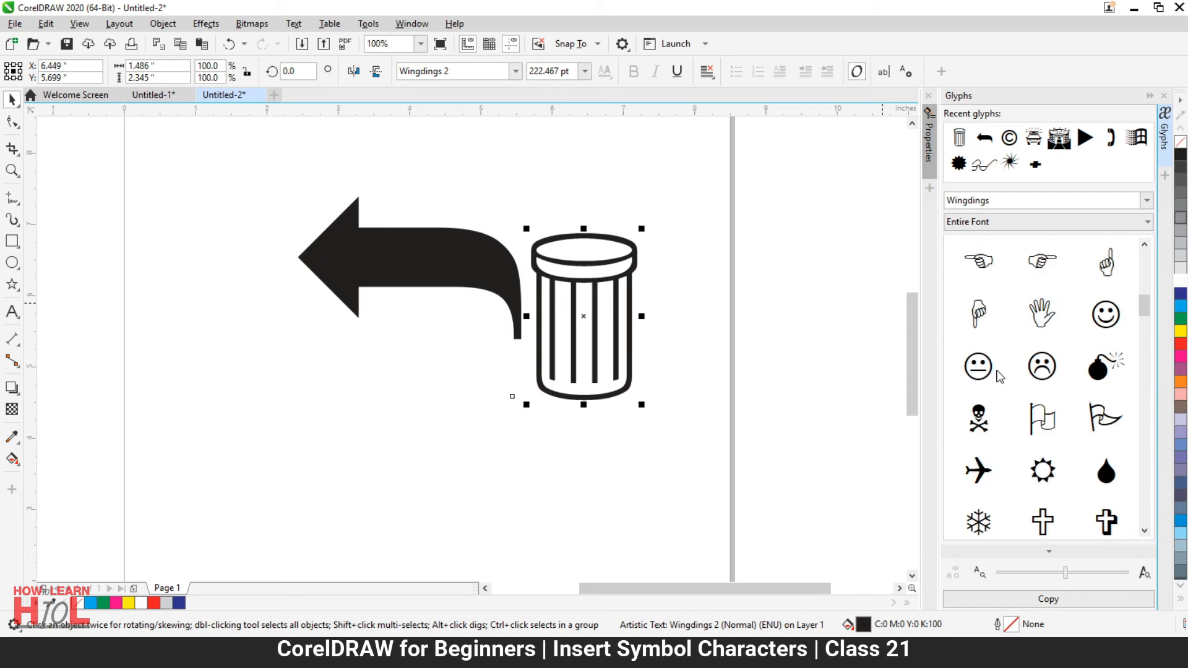
# - Browse more of the available symbols and remove the trash can from the page
pyautogui.scroll(2, 1046, 371)
pyautogui.scroll(-2, 1045, 371)
pyautogui.scroll(-8, 999, 369)
pyautogui.scroll(-20, 1000, 368)
pyautogui.scroll(-15, 1000, 368)
pyautogui.scroll(-1, 997, 362)
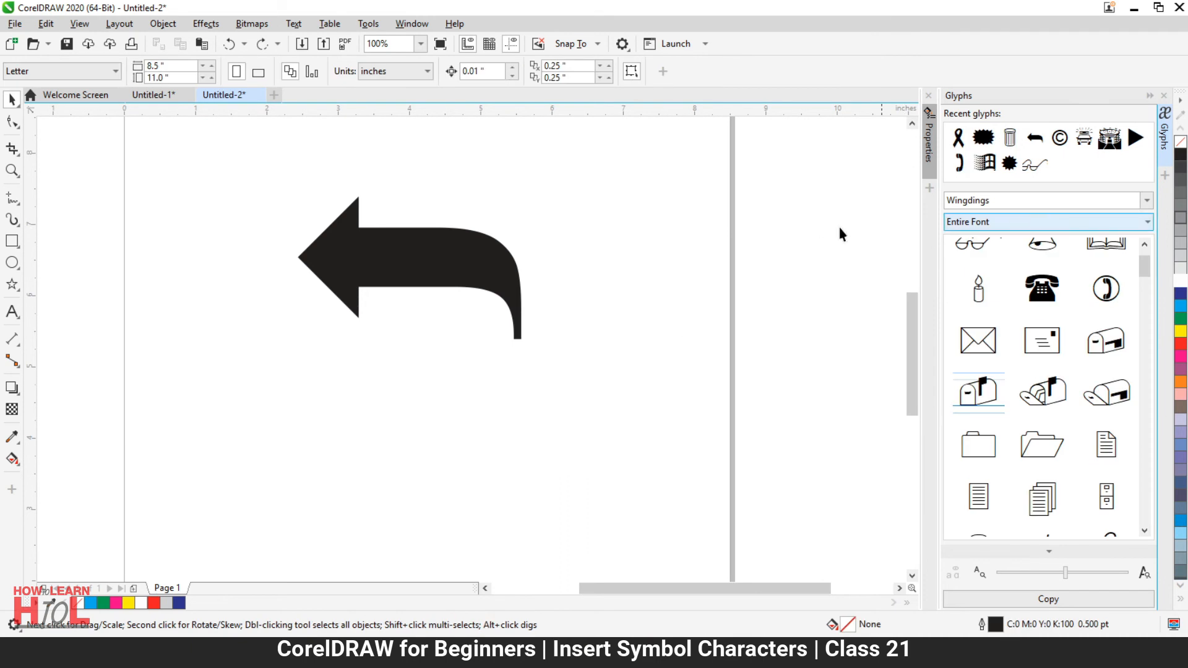
# - Change the glyph font to Webdings
pyautogui.click(1043, 200)
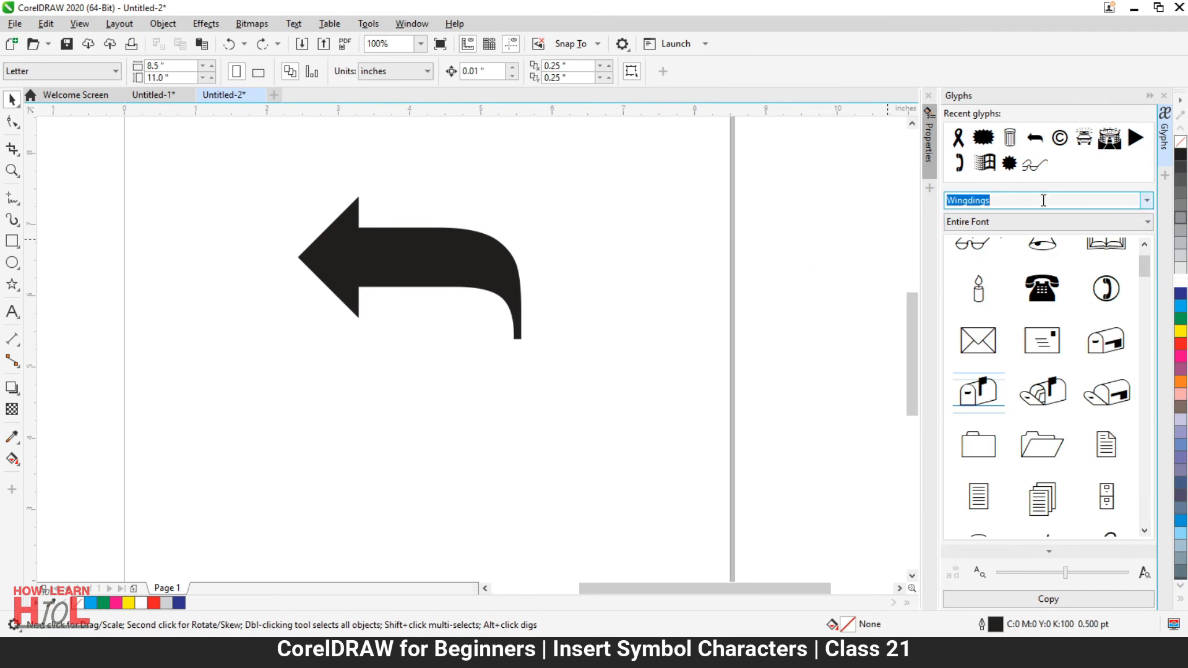
pyautogui.write('Web')
pyautogui.press('Return')
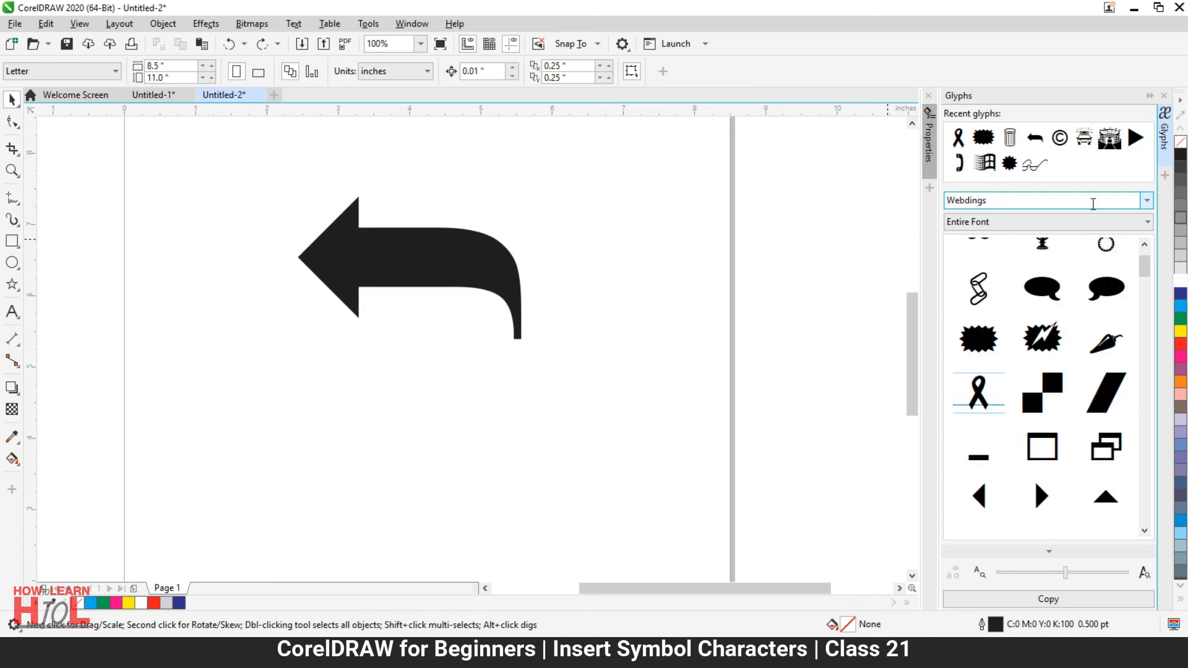
# - Insert the ambulance glyph from Webdings and enlarge it to about 2.56 by 1.91 inches
pyautogui.scroll(2, 1058, 373)
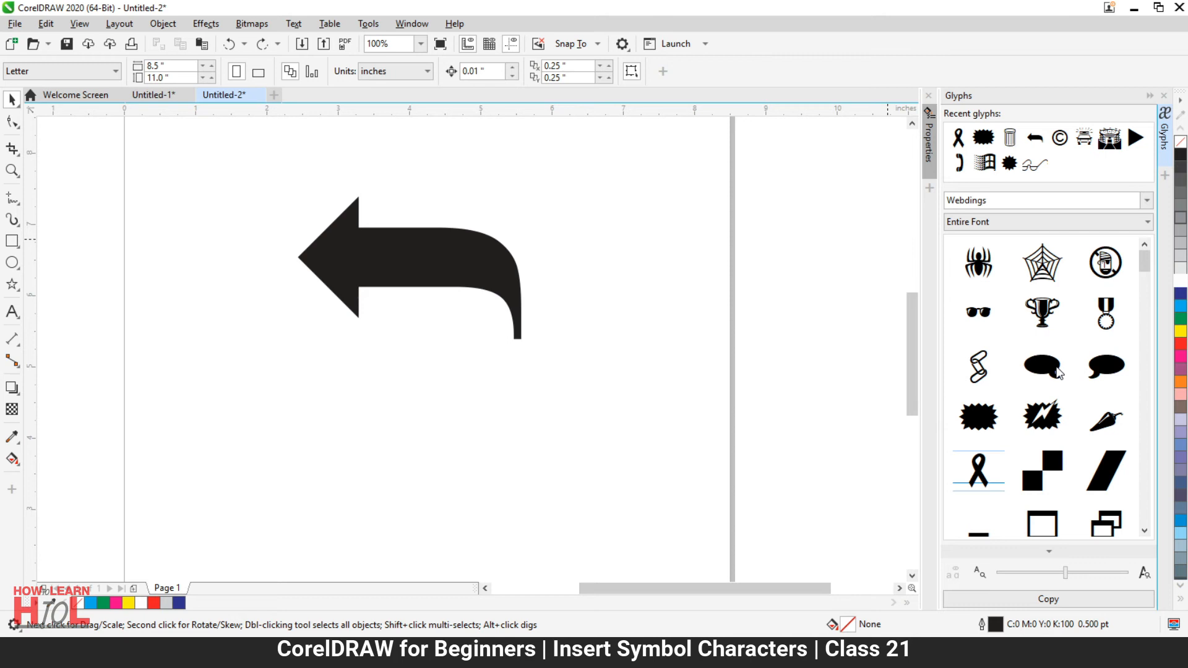
pyautogui.scroll(-5, 1057, 373)
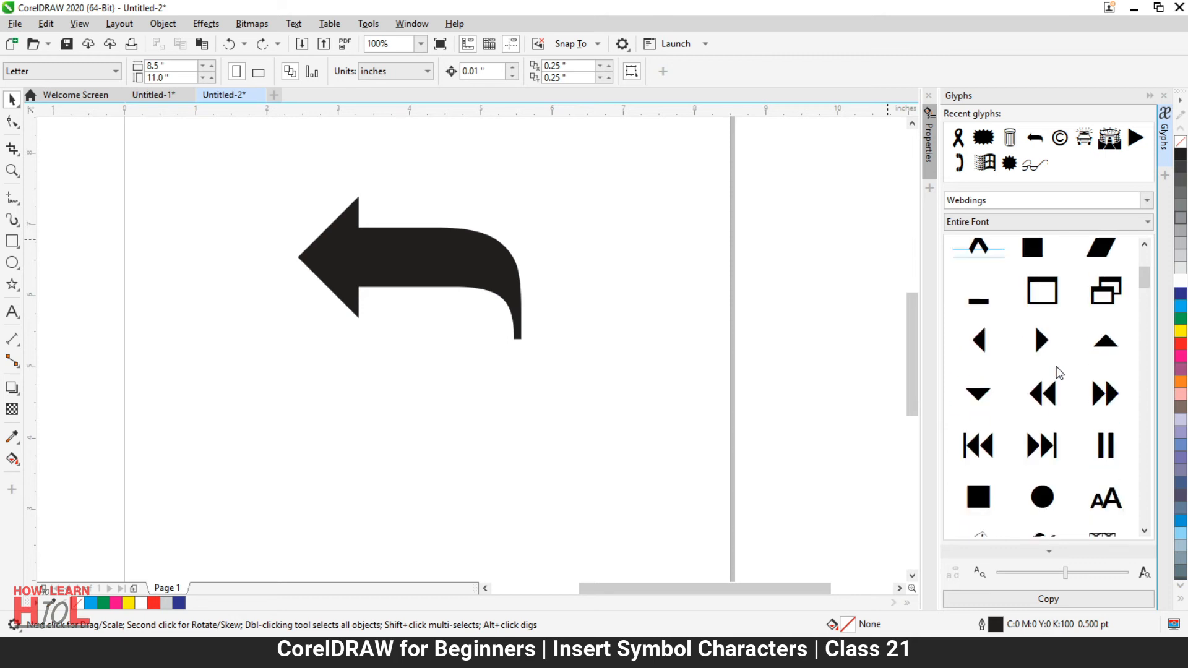
pyautogui.scroll(3, 1058, 373)
pyautogui.scroll(-5, 1059, 372)
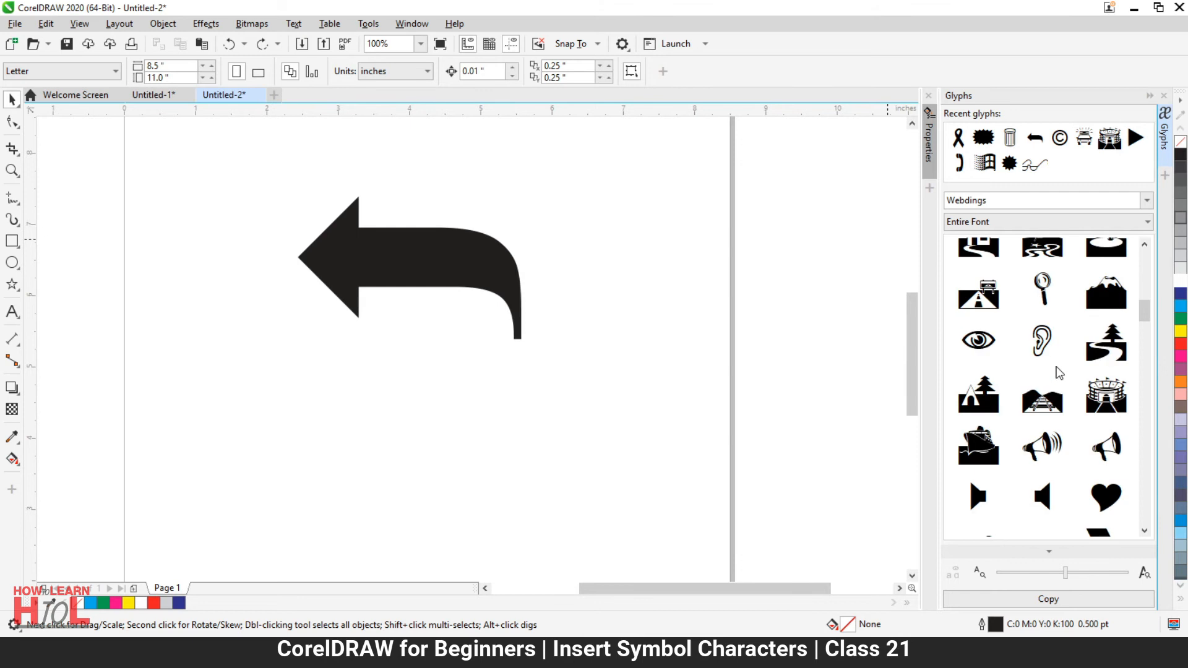
pyautogui.scroll(-2, 1059, 373)
pyautogui.scroll(-6, 1059, 372)
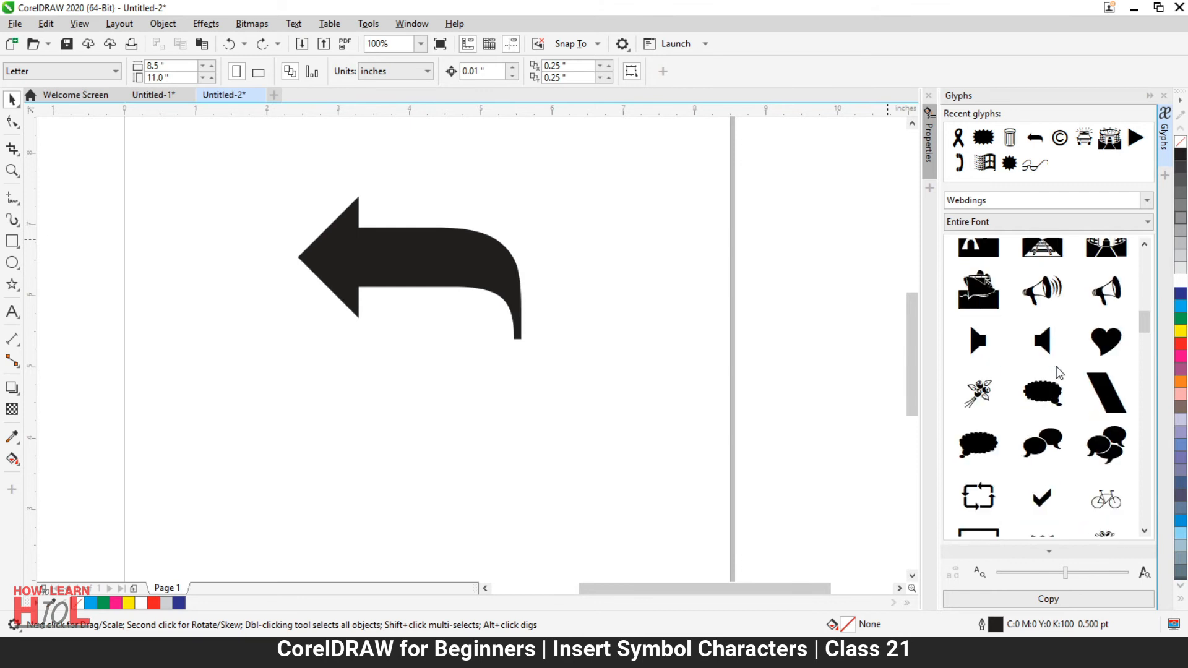
pyautogui.scroll(4, 1059, 372)
pyautogui.scroll(-3, 1059, 372)
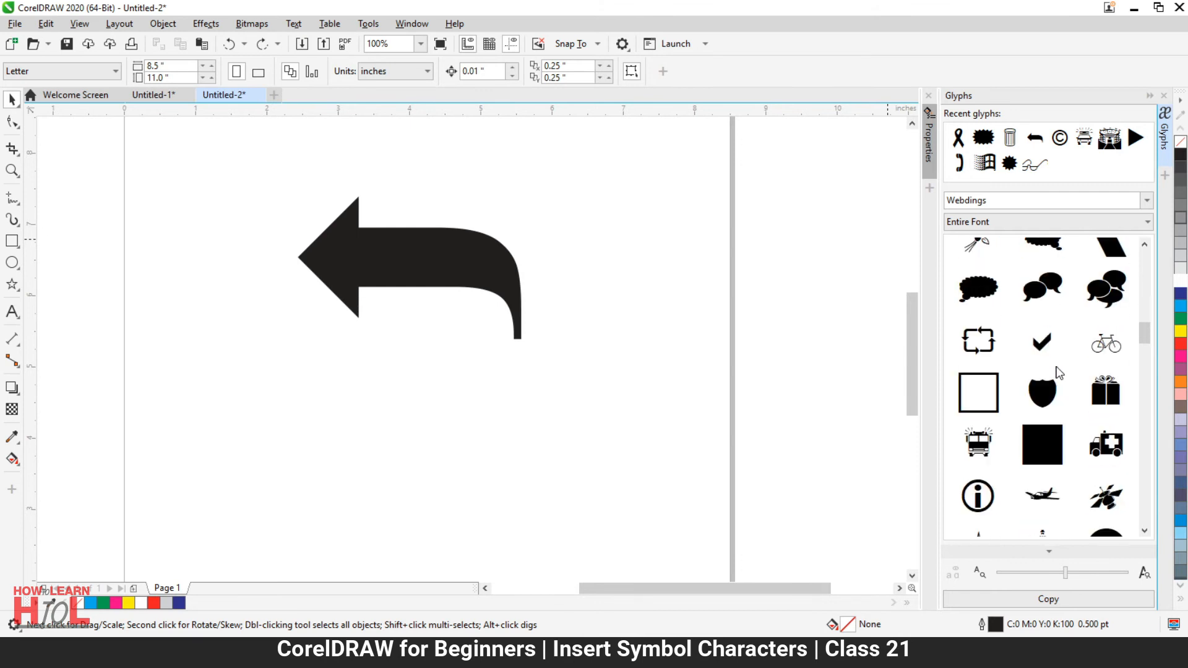
pyautogui.moveTo(1098, 458); pyautogui.dragTo(692, 409)
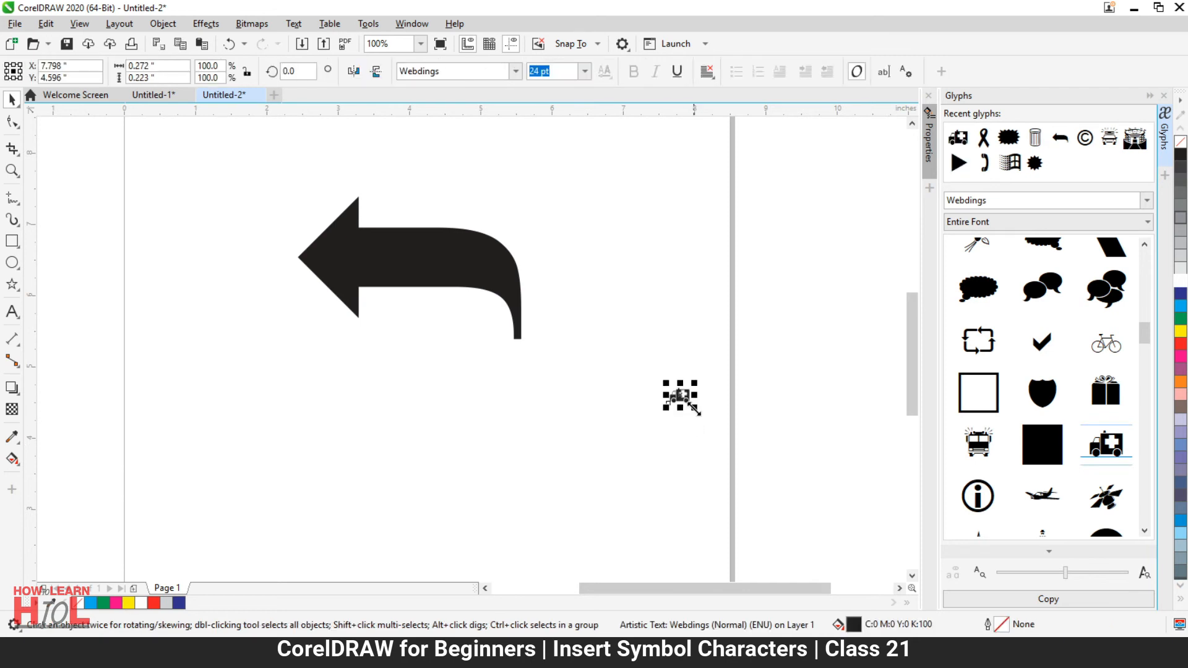
pyautogui.moveTo(758, 453); pyautogui.dragTo(853, 525)
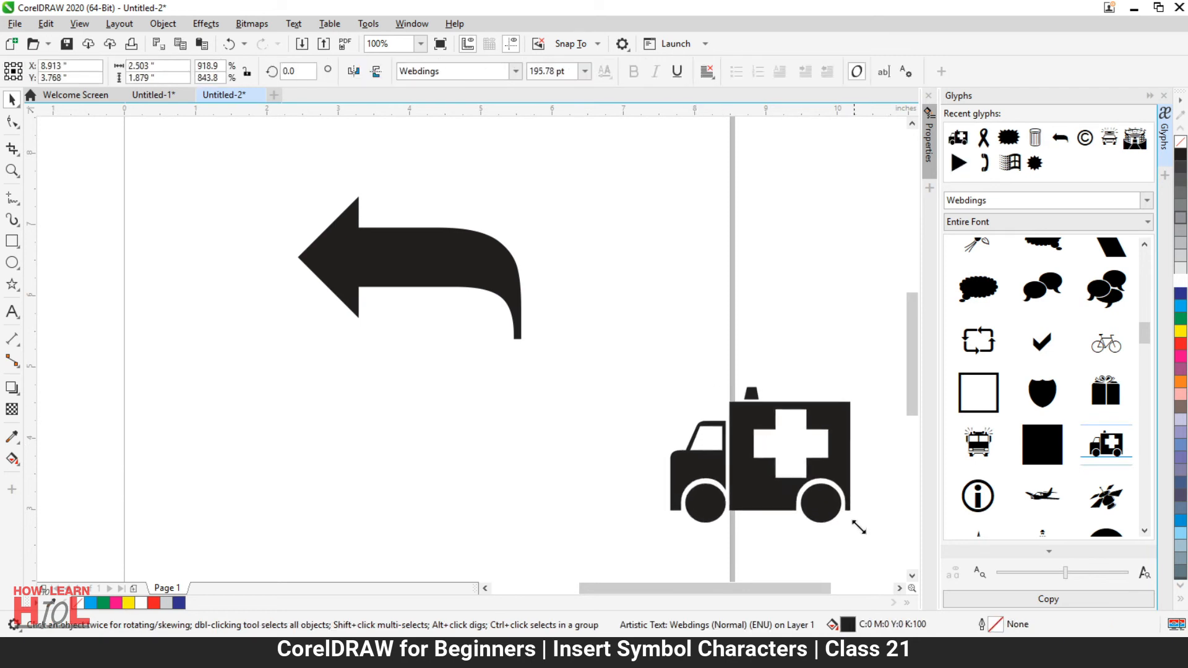
# - Move the ambulance up and to the left so that most of it lies inside the page
pyautogui.click(631, 403)
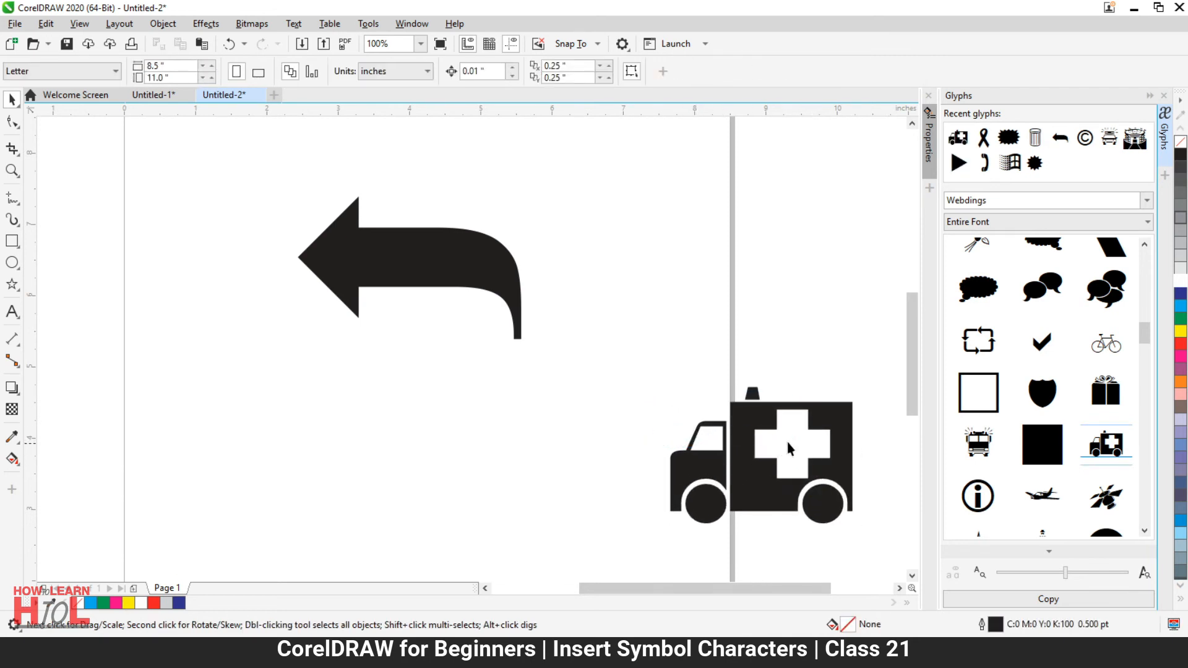
pyautogui.click(777, 405)
pyautogui.moveTo(777, 406); pyautogui.dragTo(681, 360)
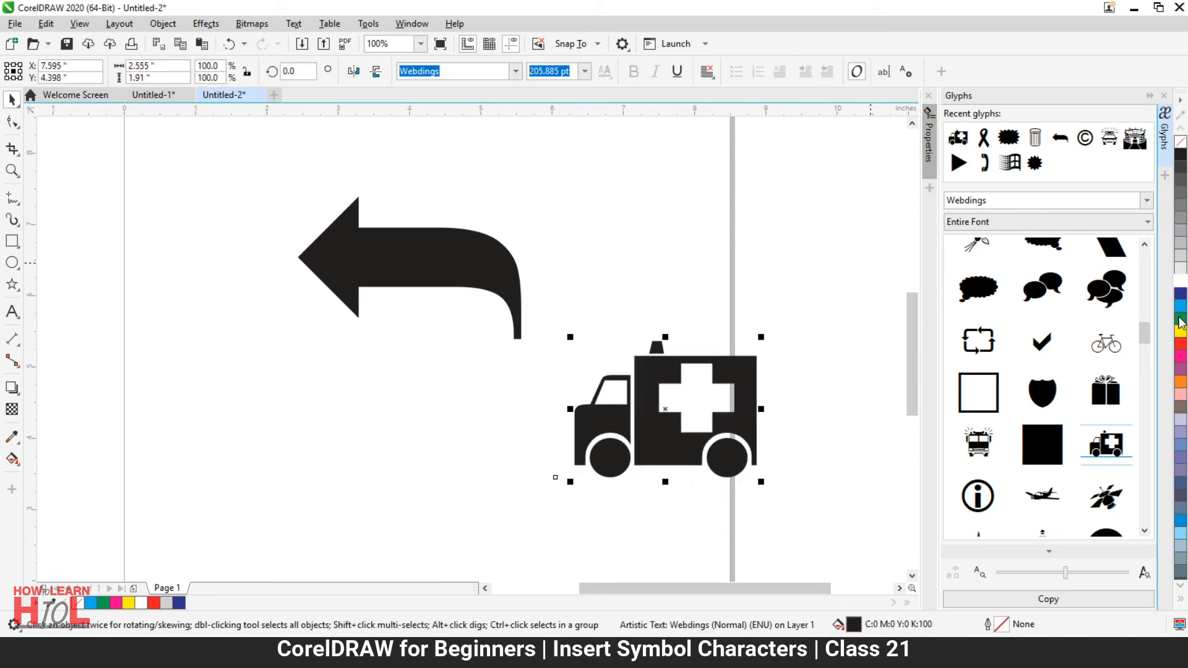
# - Fill the ambulance with cyan (C:100 M:0 Y:0 K:0), inspect it up close and select it again
pyautogui.click(699, 417)
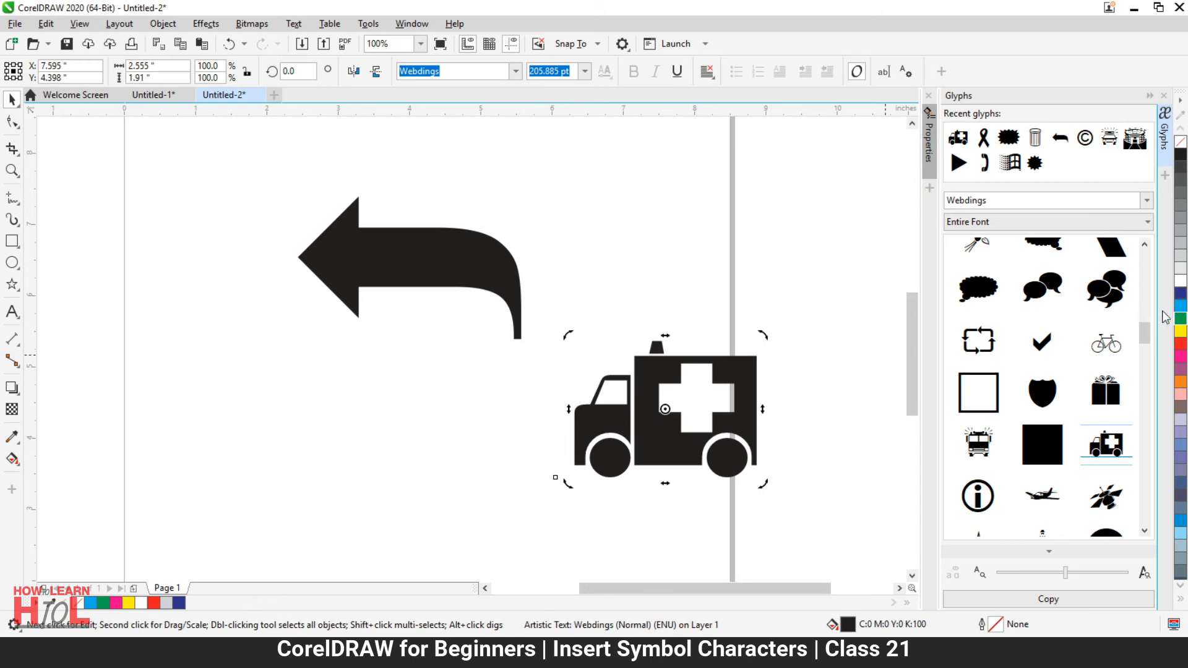
pyautogui.click(1180, 305)
pyautogui.press('Escape')
pyautogui.scroll(2, 694, 409)
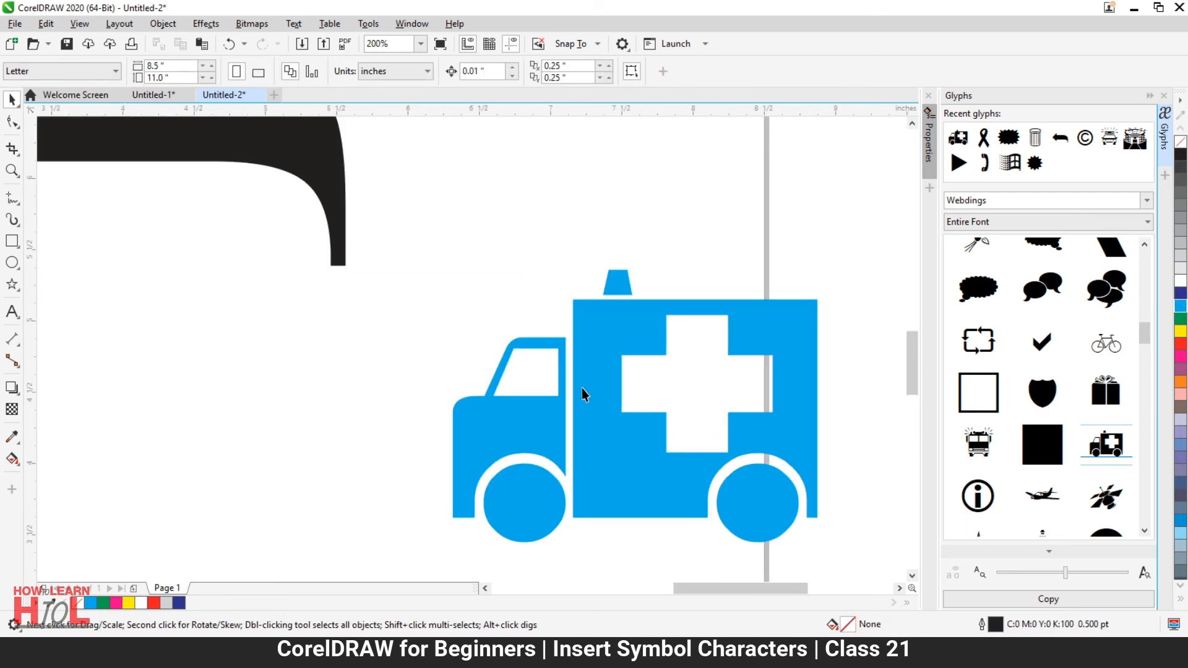
pyautogui.scroll(-2, 581, 388)
pyautogui.scroll(2, 585, 421)
pyautogui.click(586, 421)
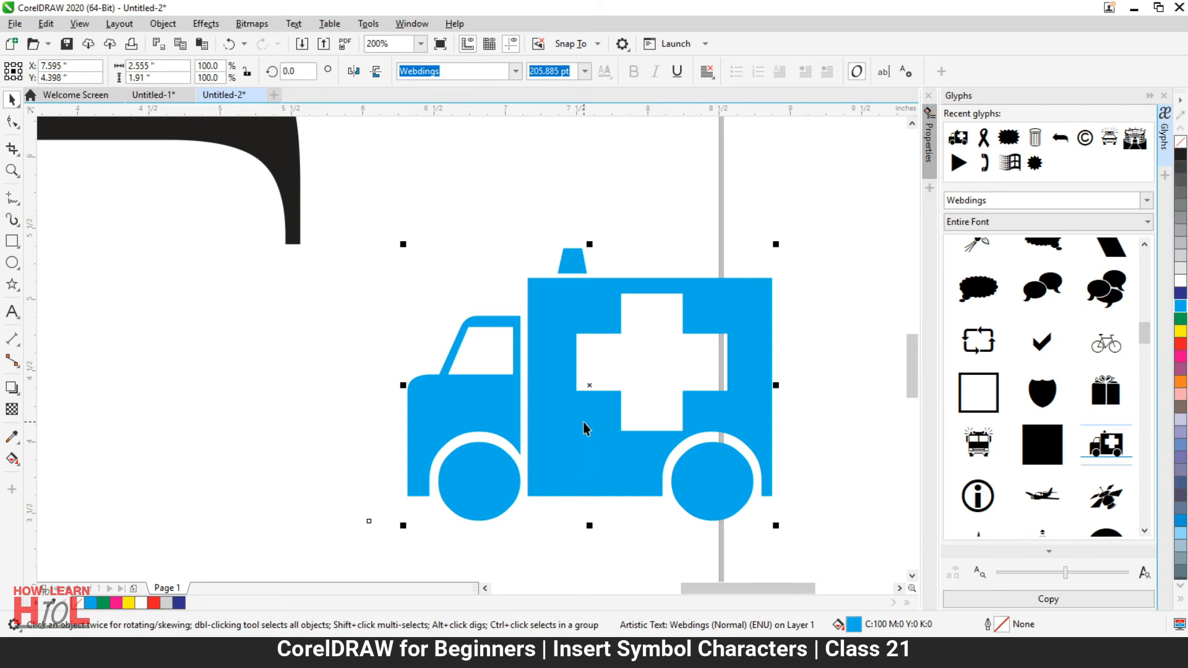
# - Convert the ambulance to curves, break it apart and fill the roof light with red
pyautogui.hotkey('ctrl', 'q')
pyautogui.hotkey('ctrl', 'k')
pyautogui.click(840, 251)
pyautogui.click(574, 260)
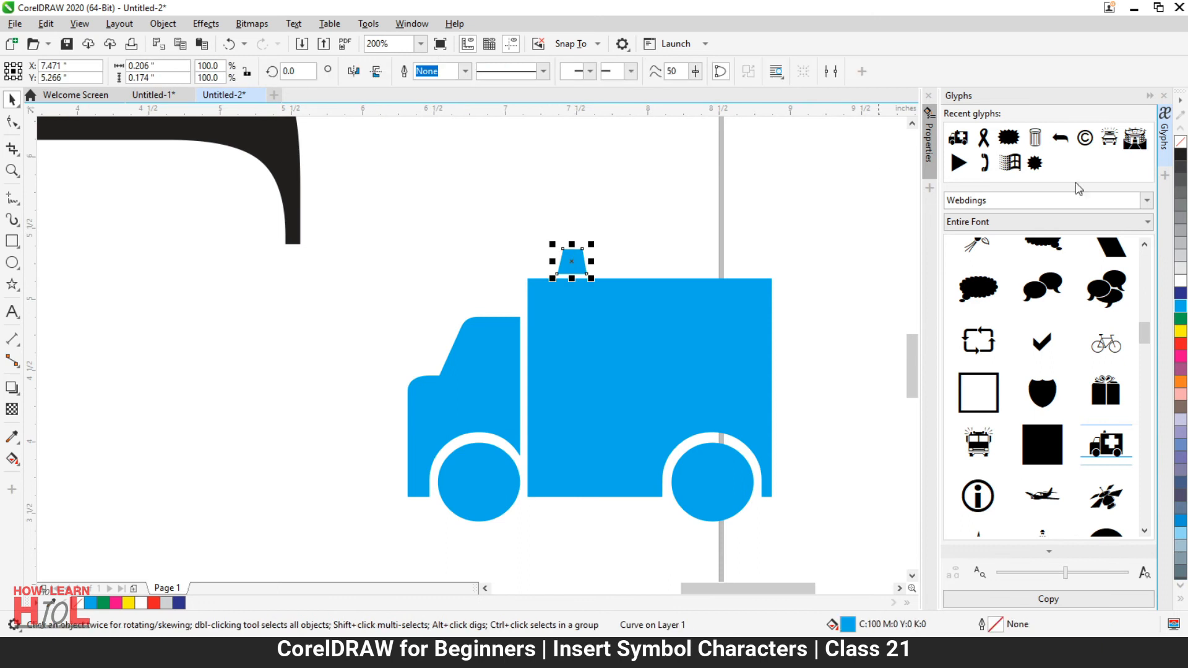
pyautogui.click(1180, 346)
# - Fill the ambulance's cab window with yellow (C:0 M:0 Y:100 K:0) and bring it to the front of the page
pyautogui.moveTo(427, 261); pyautogui.dragTo(523, 421)
pyautogui.click(1181, 331)
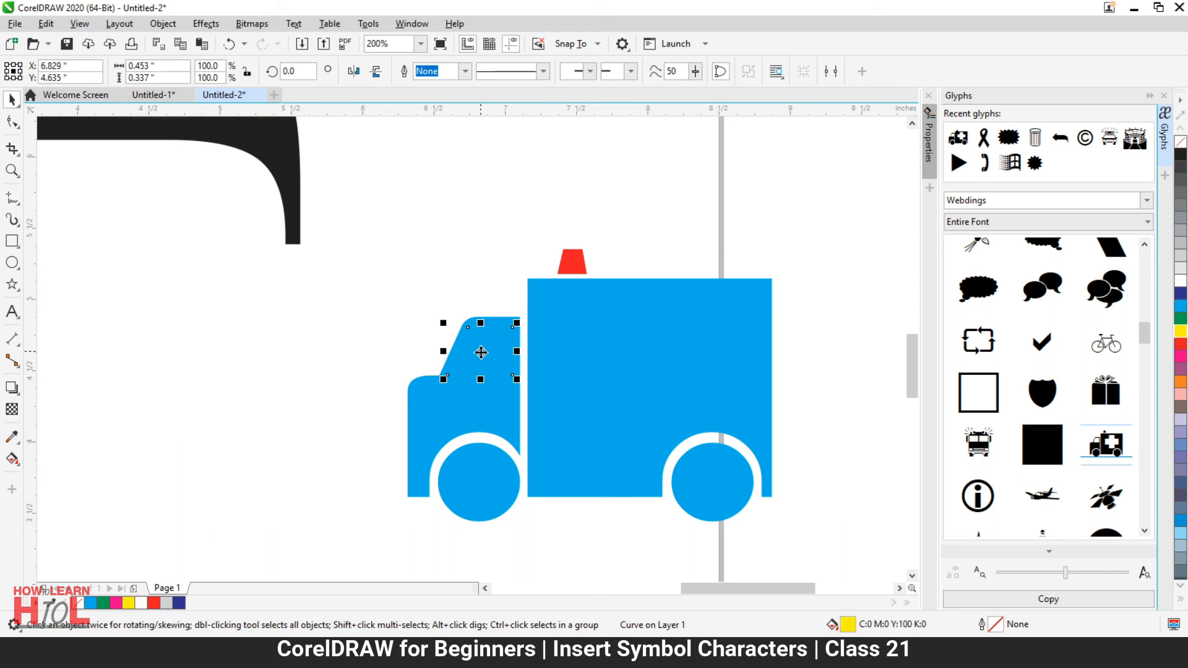
pyautogui.rightClick(480, 351)
pyautogui.moveTo(563, 329)
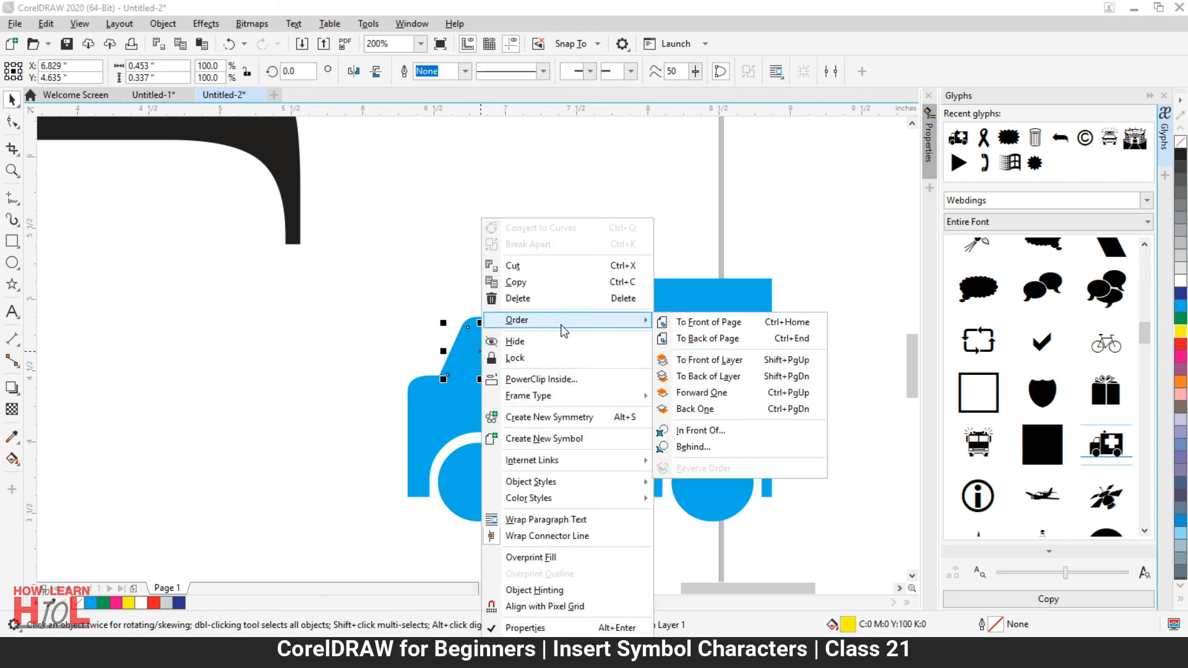
pyautogui.click(736, 323)
# - Send the ambulance's rear body to the back of the page and fill the cross with red
pyautogui.moveTo(864, 288); pyautogui.dragTo(539, 465)
pyautogui.moveTo(554, 508); pyautogui.dragTo(550, 514)
pyautogui.click(755, 328)
pyautogui.rightClick(756, 328)
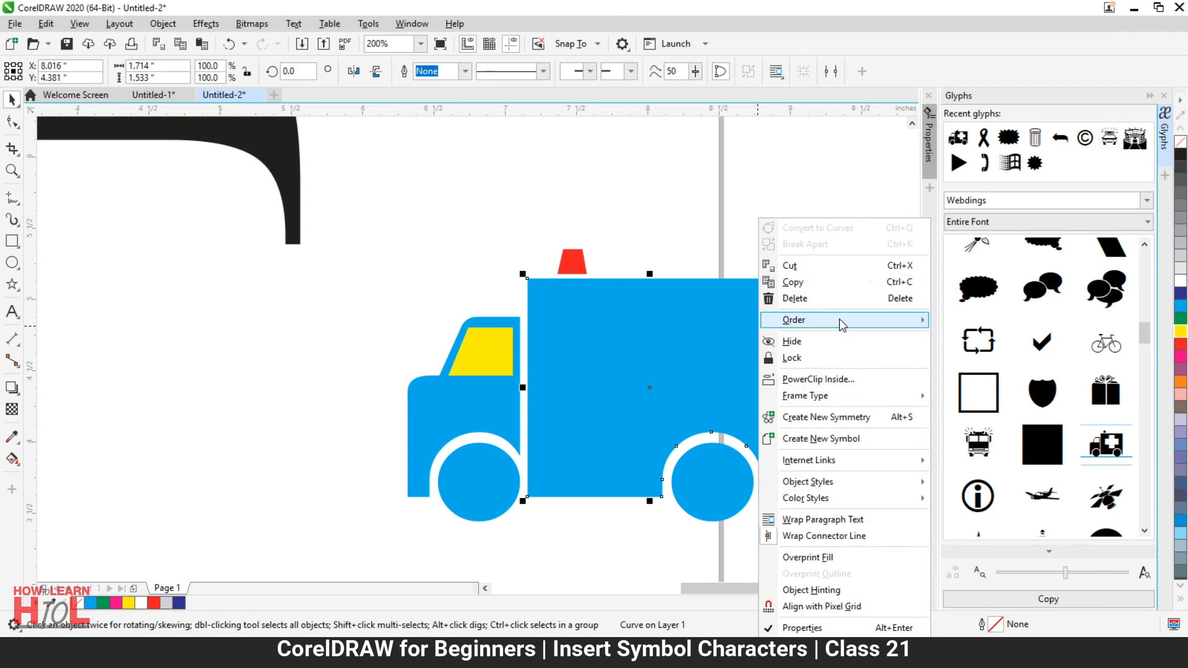
pyautogui.moveTo(839, 318)
pyautogui.click(977, 341)
pyautogui.click(815, 358)
pyautogui.keyDown('alt'); pyautogui.click(676, 384); pyautogui.keyUp('alt')
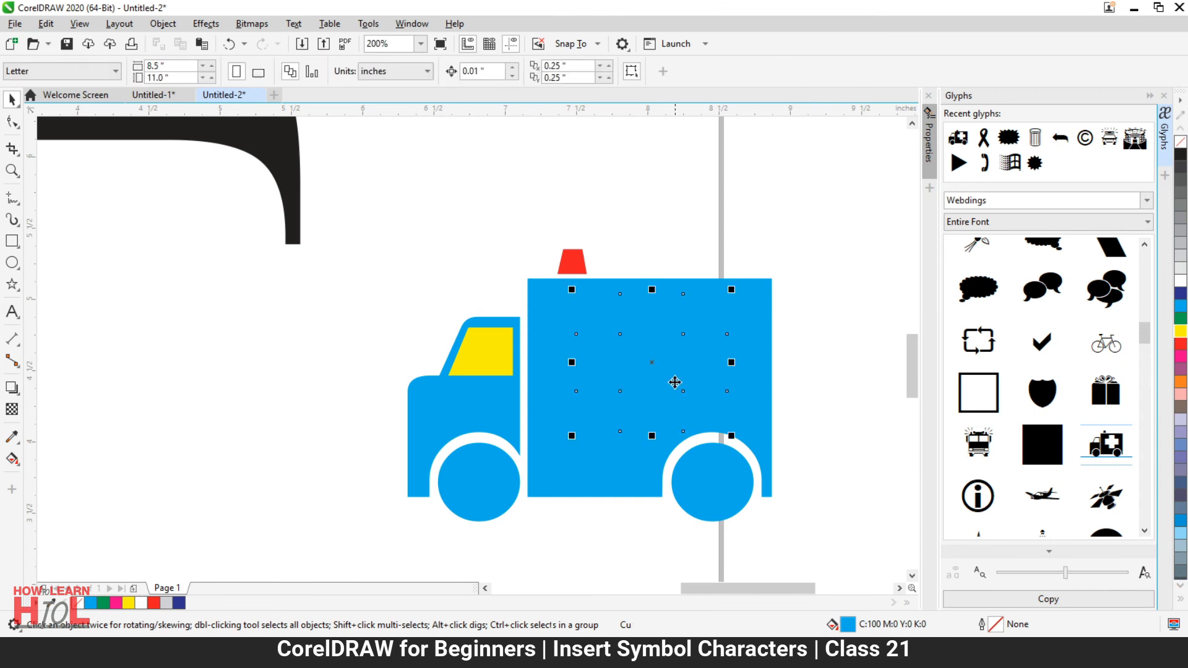
pyautogui.click(1180, 343)
# - Fill both ambulance wheels with black and deselect everything
pyautogui.click(712, 482)
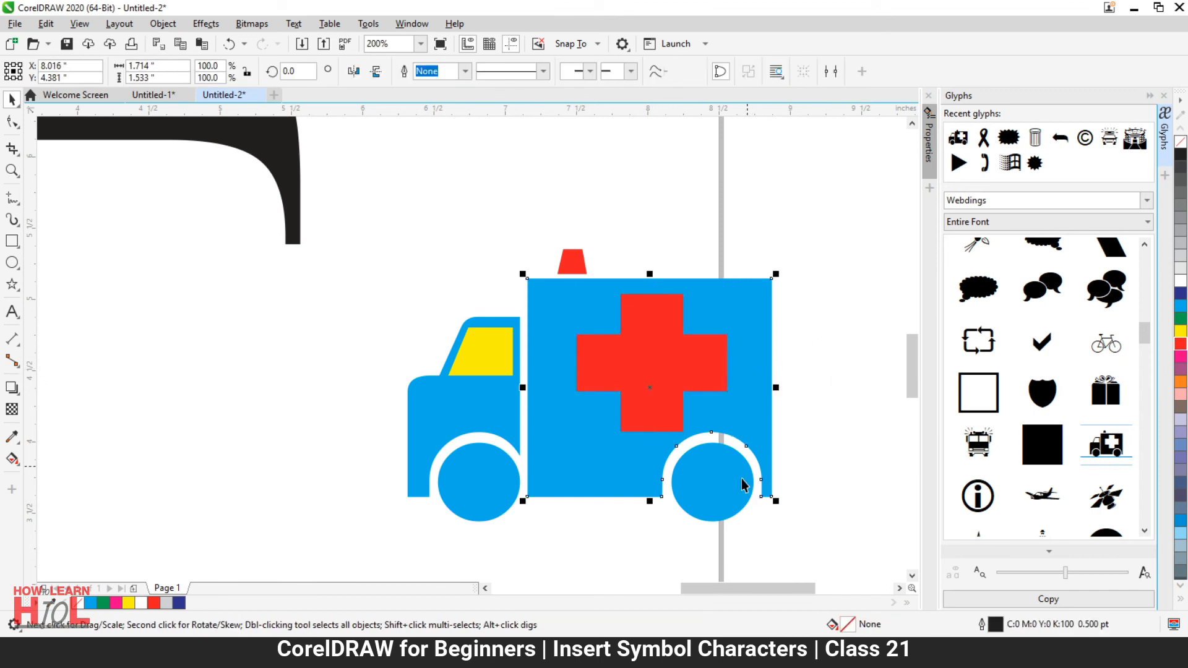
pyautogui.keyDown('shift'); pyautogui.click(478, 503); pyautogui.keyUp('shift')
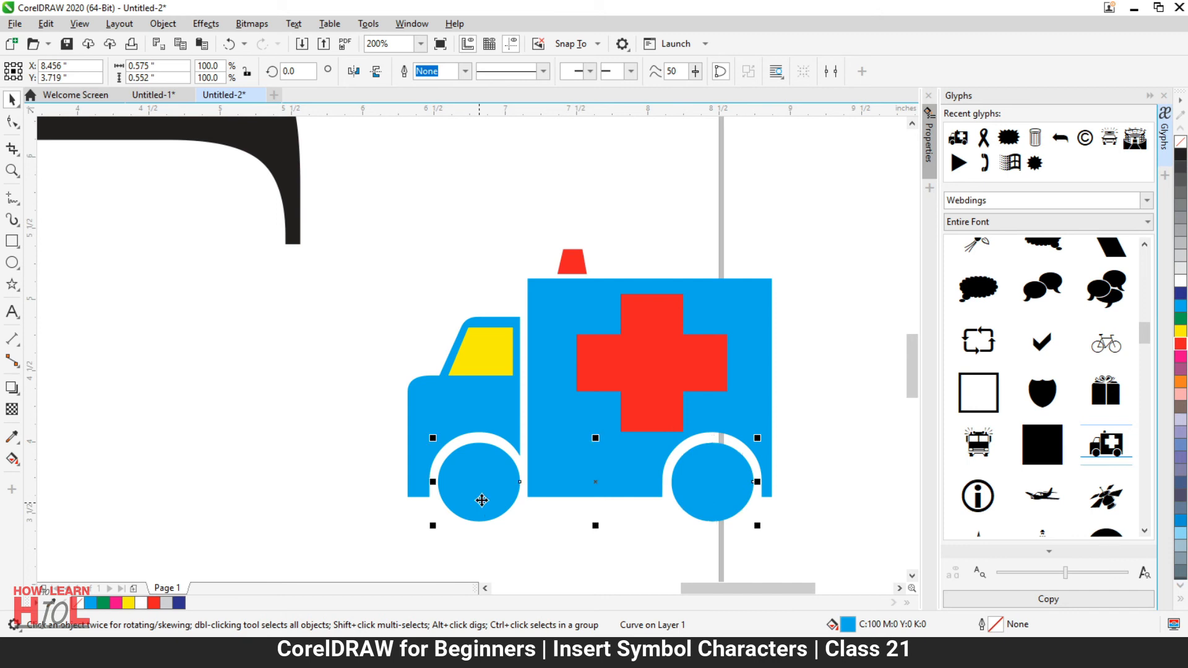
pyautogui.click(1180, 154)
pyautogui.click(404, 454)
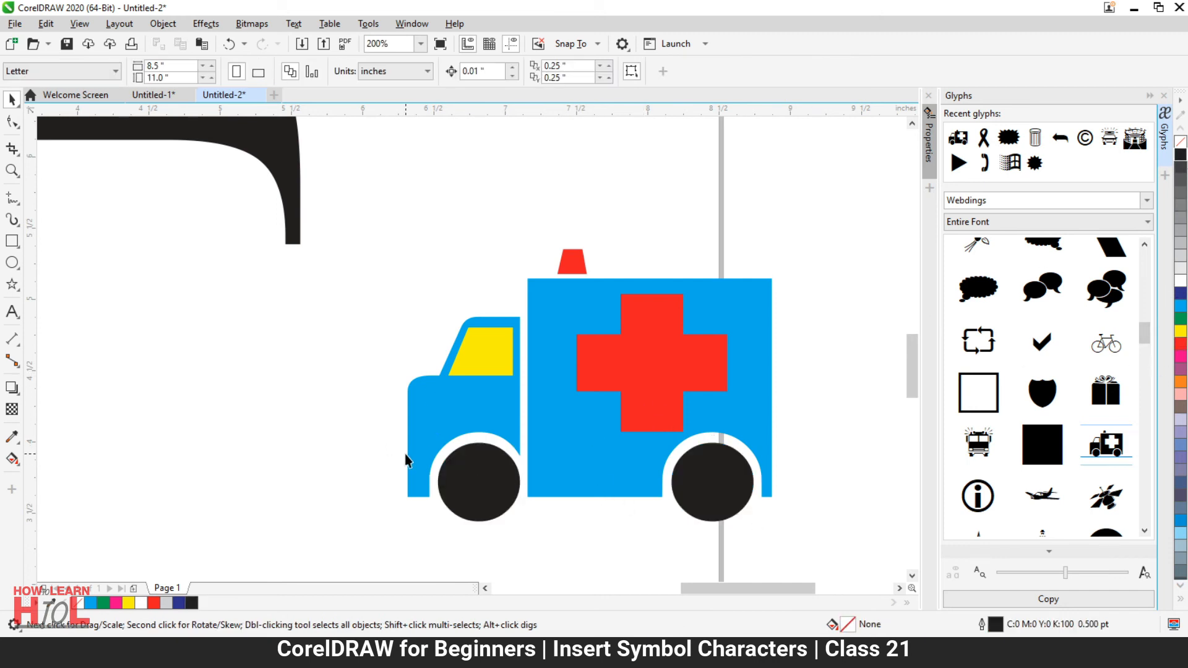
pyautogui.click(476, 362)
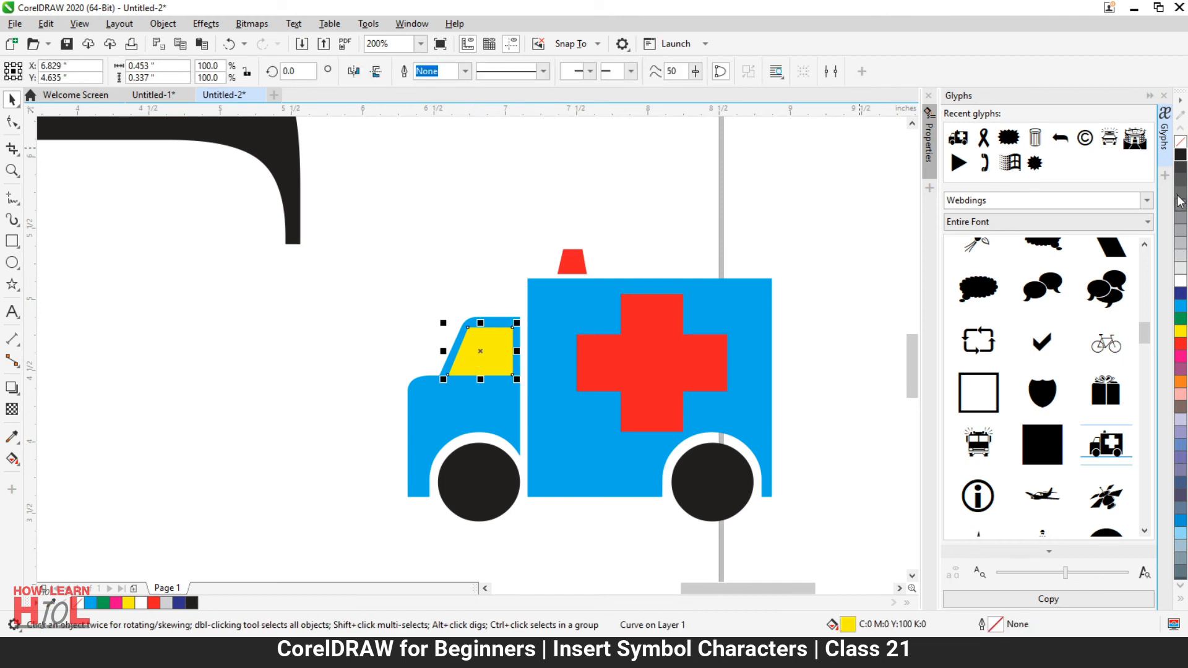
pyautogui.click(639, 183)
# - Insert the fire truck glyph at about 5.64 by 4.62 inches and move it over the page's lower-left corner
pyautogui.scroll(-2, 706, 279)
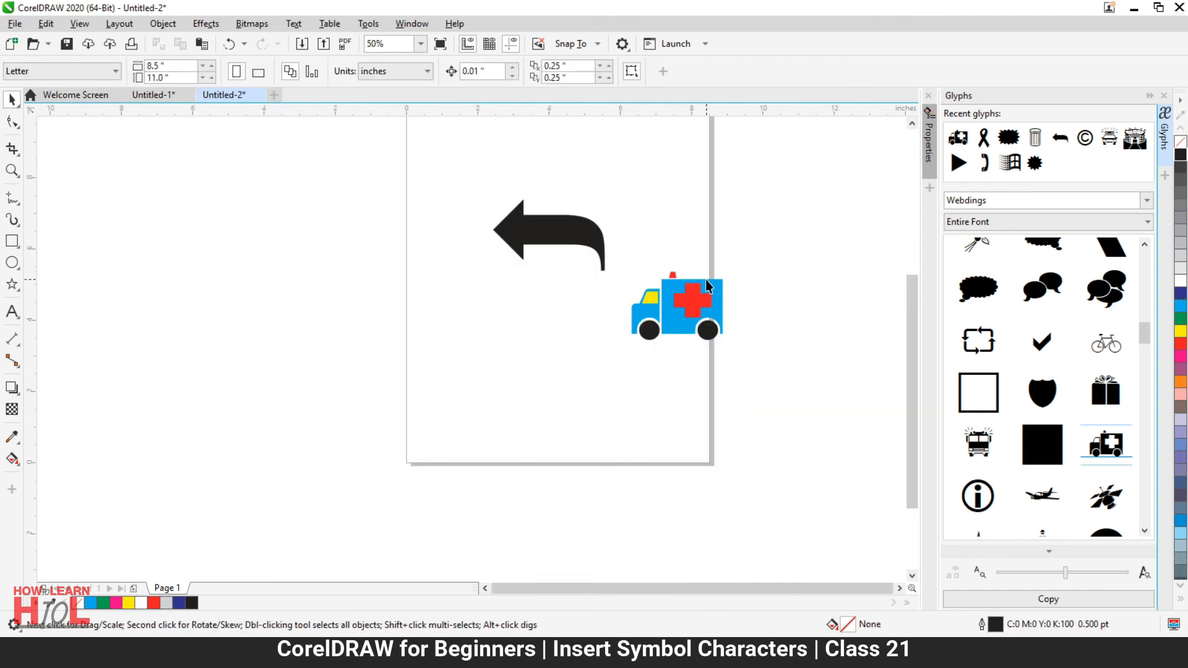
pyautogui.moveTo(993, 444); pyautogui.dragTo(683, 551)
pyautogui.moveTo(627, 504); pyautogui.dragTo(477, 431)
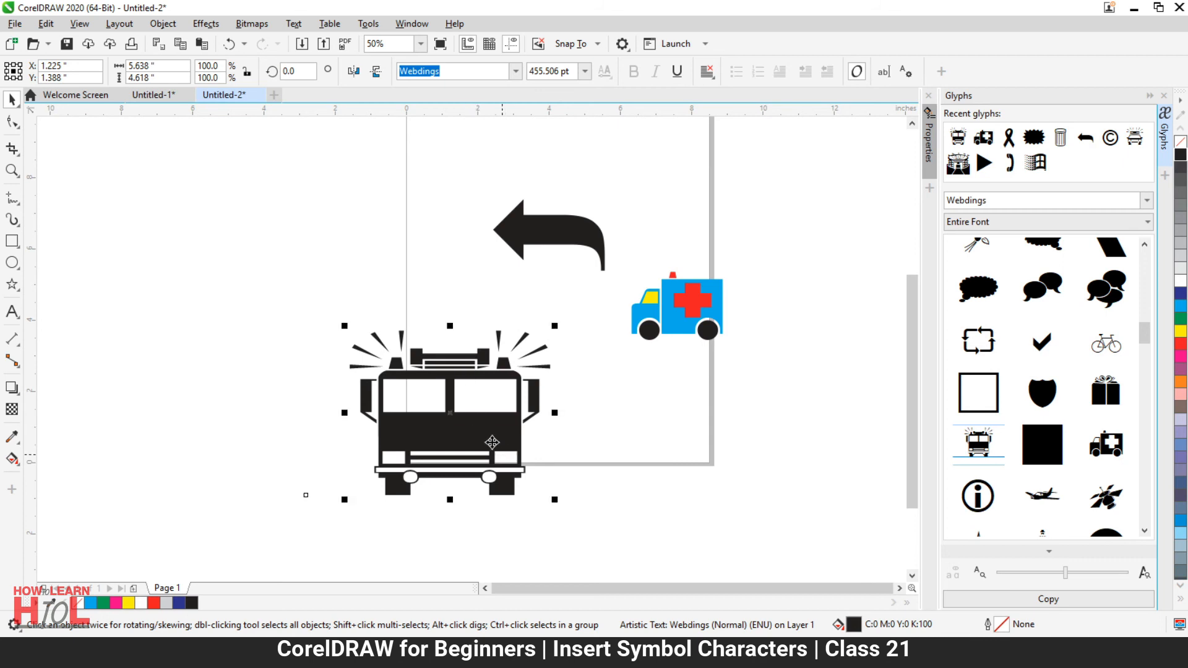
# - Insert the police car glyph below and right of the page and enlarge it to about 4.05 by 3.19 inches
pyautogui.scroll(-4, 1076, 462)
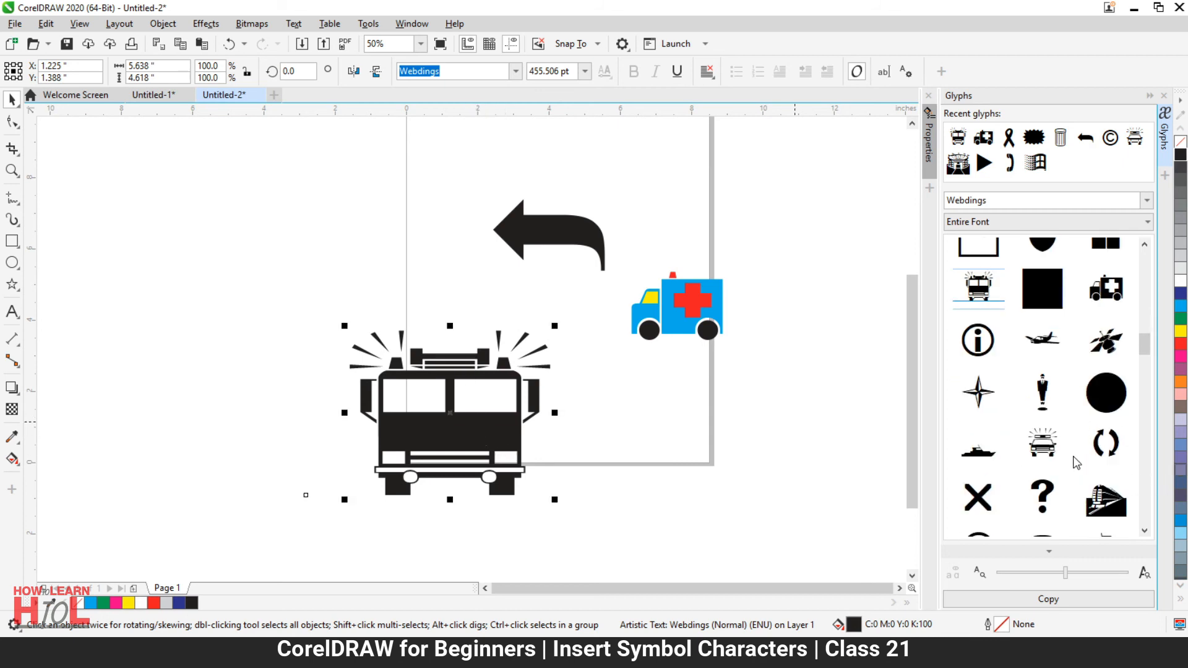
pyautogui.moveTo(1055, 371); pyautogui.dragTo(738, 459)
pyautogui.moveTo(807, 513); pyautogui.dragTo(883, 570)
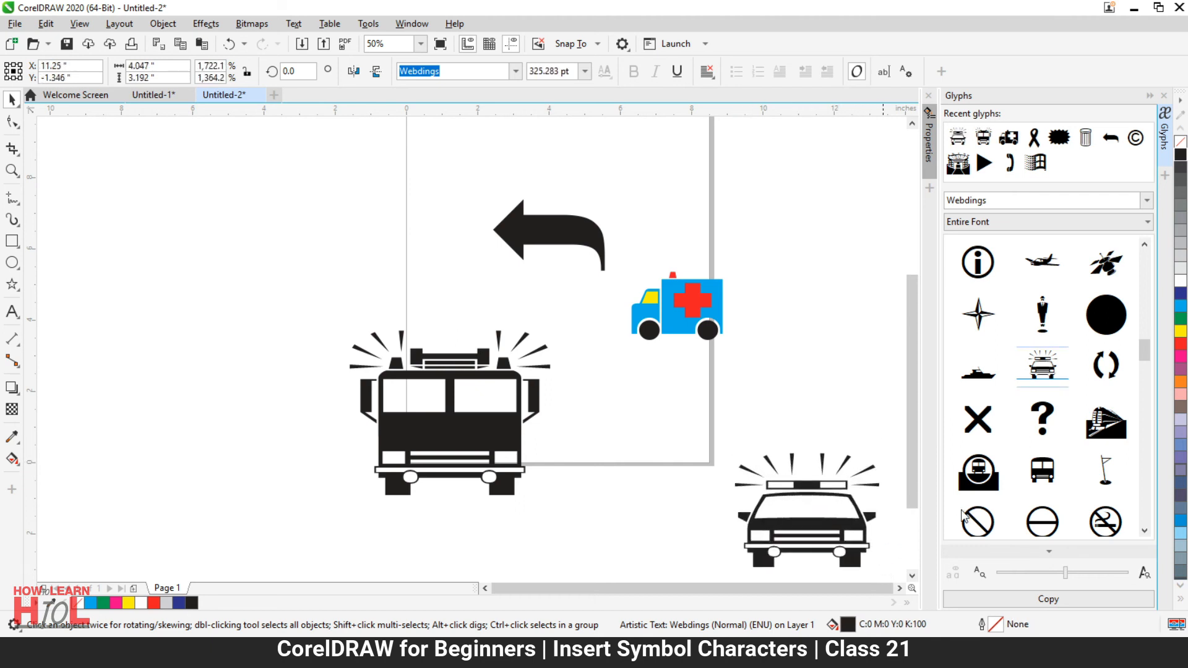
# - Insert the plate-and-cutlery glyph from Webdings at about 4.83 by 3.50 inches and place it left of the page, above the fire truck
pyautogui.scroll(-8, 959, 464)
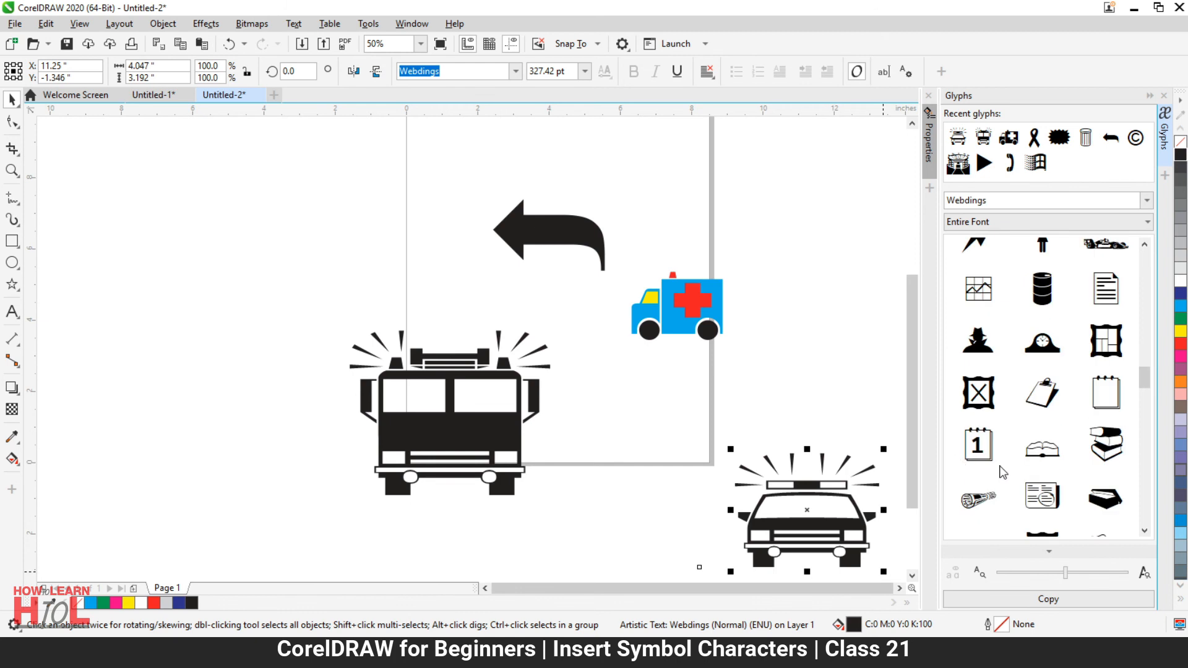
pyautogui.scroll(-3, 1003, 473)
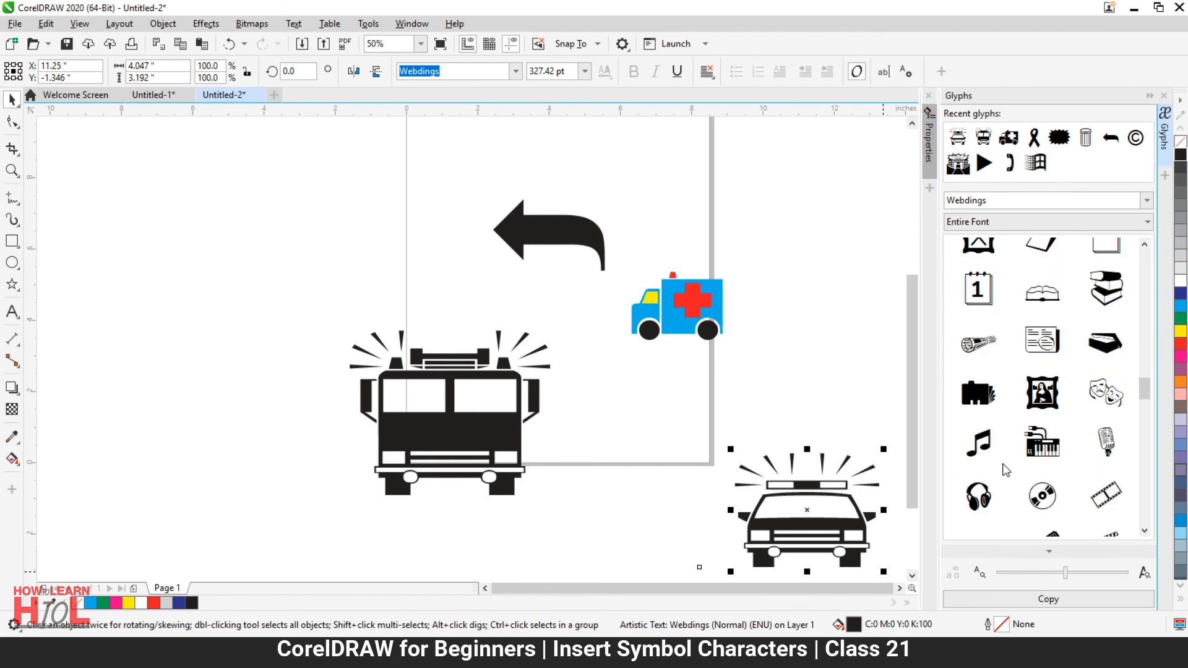
pyautogui.scroll(-5, 1005, 470)
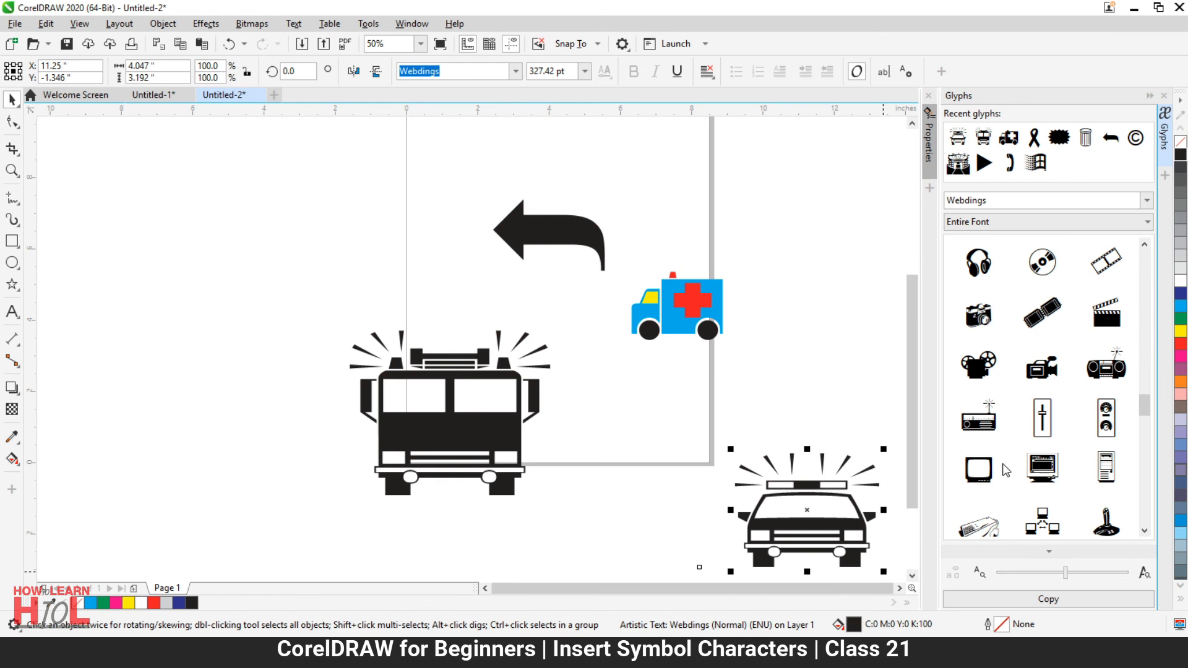
pyautogui.scroll(-6, 1005, 470)
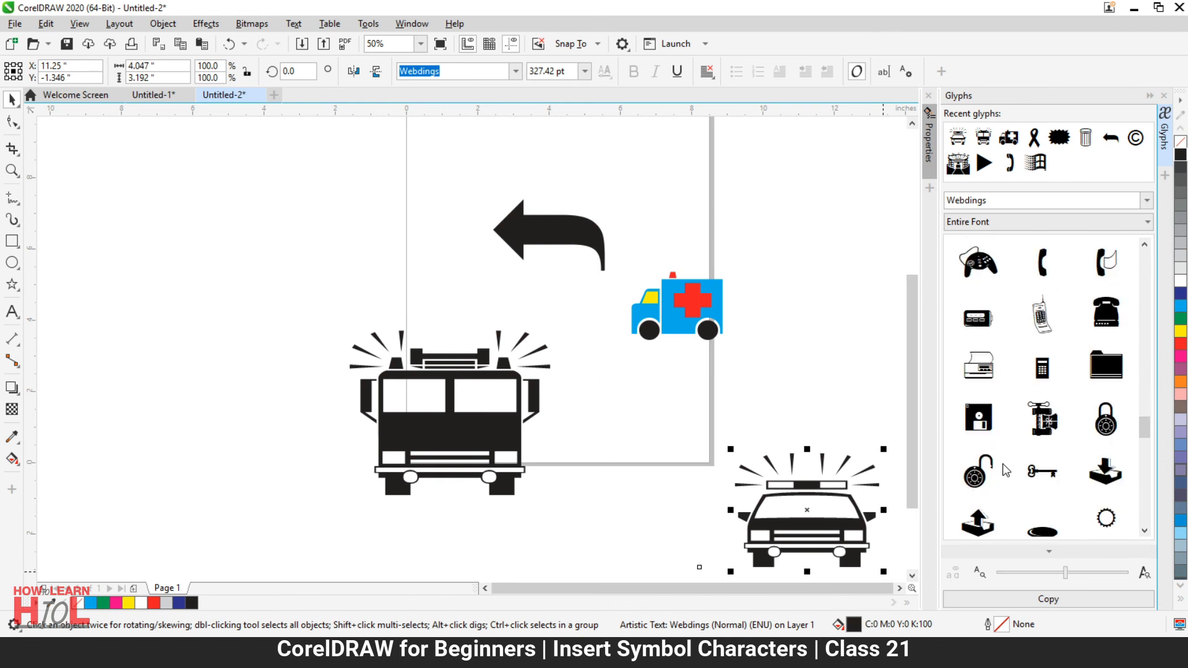
pyautogui.scroll(-3, 1005, 470)
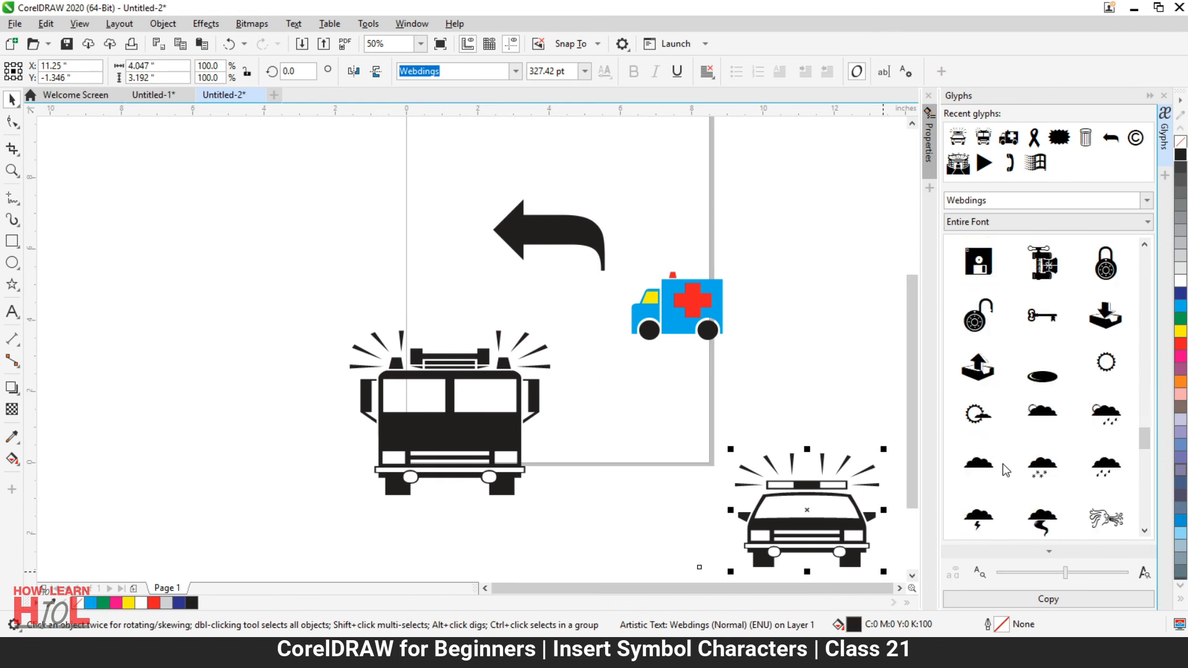
pyautogui.scroll(-3, 1006, 470)
pyautogui.scroll(-1, 1005, 470)
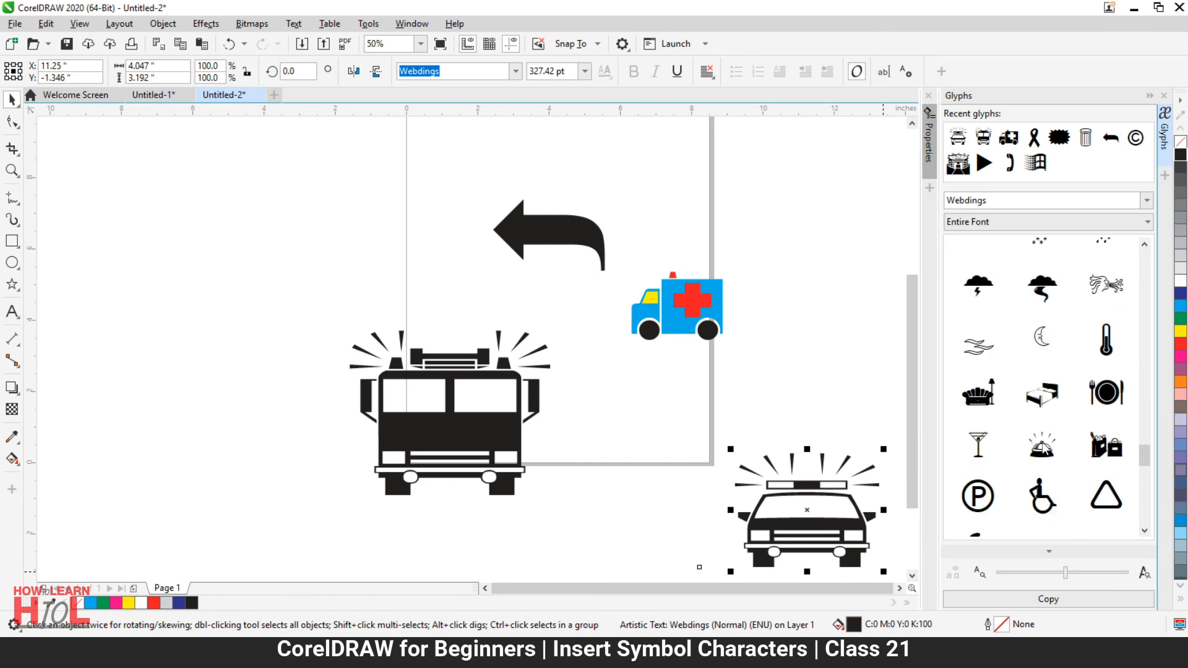
pyautogui.moveTo(1110, 396); pyautogui.dragTo(431, 364)
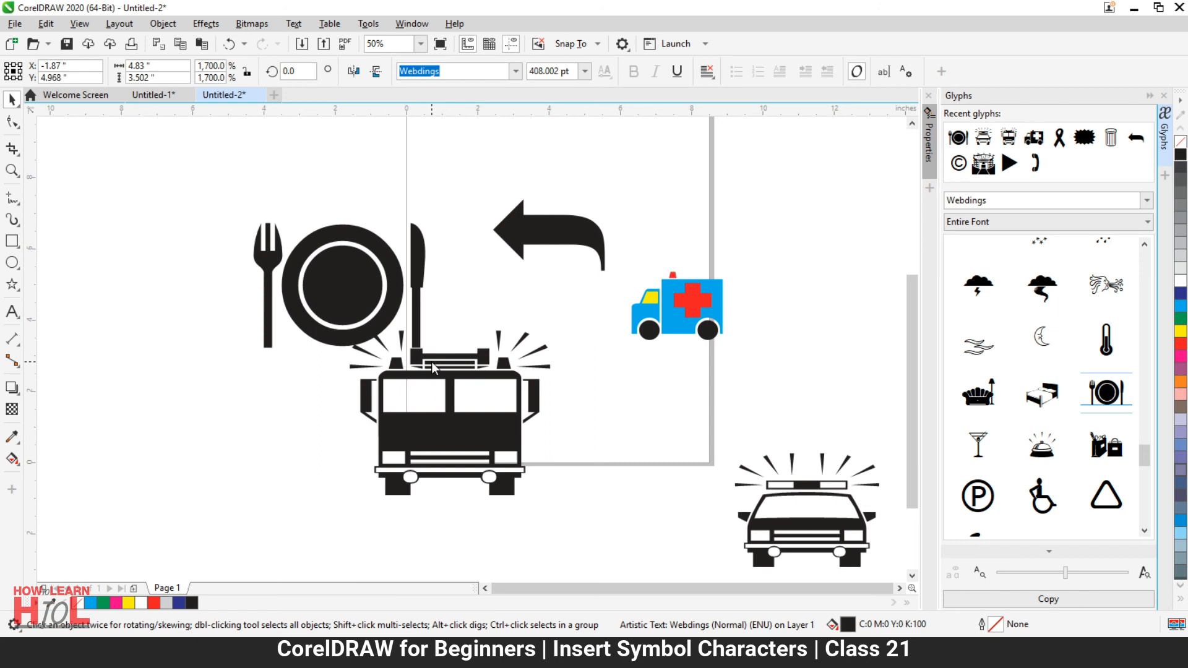
pyautogui.moveTo(371, 272); pyautogui.dragTo(294, 238)
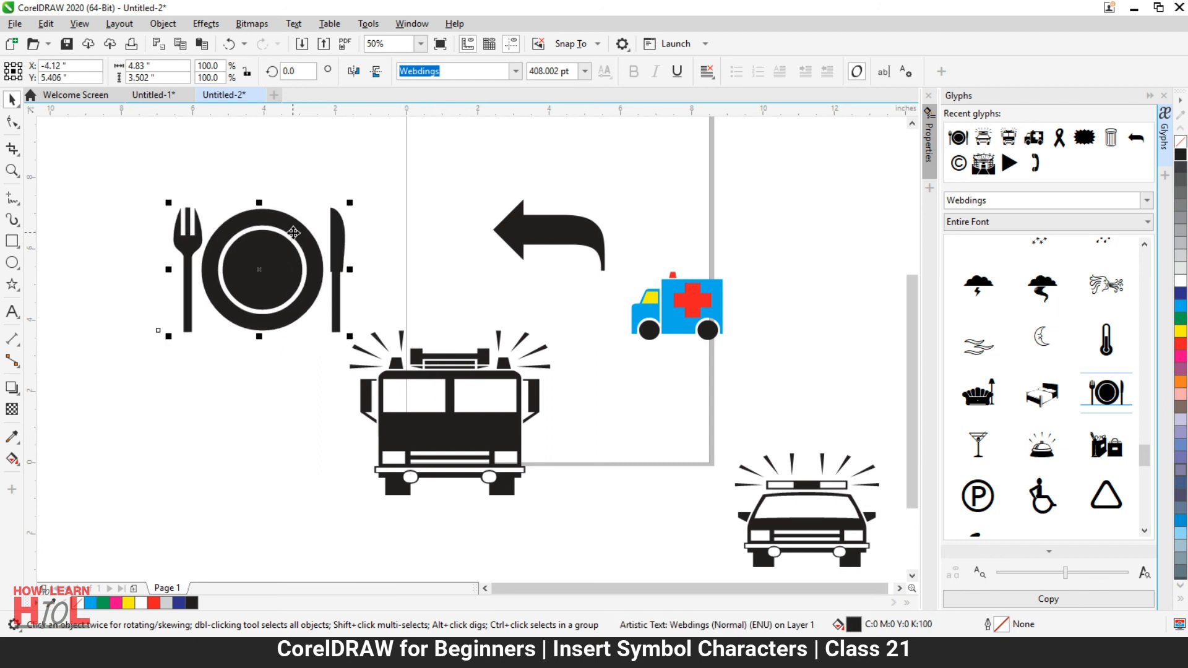
# - Browse the remaining Webdings glyphs and try a larger preview size, followed by a smaller one showing four glyphs per row
pyautogui.scroll(-1, 1019, 458)
pyautogui.scroll(-12, 1019, 458)
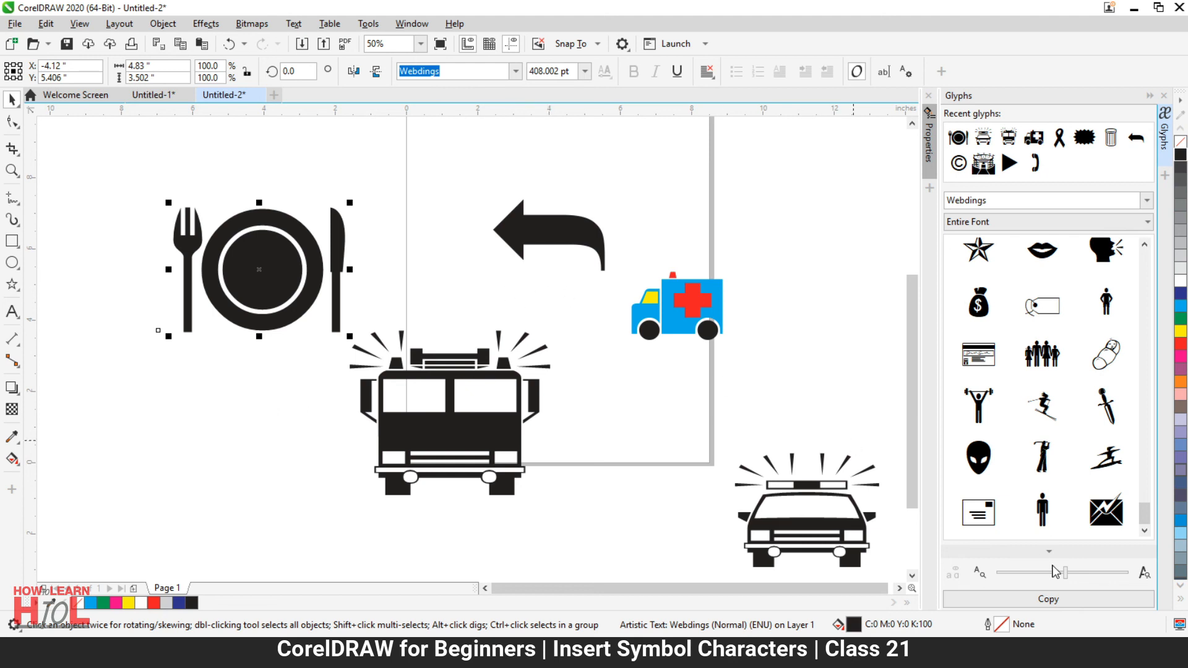
pyautogui.moveTo(1065, 572); pyautogui.dragTo(1091, 574)
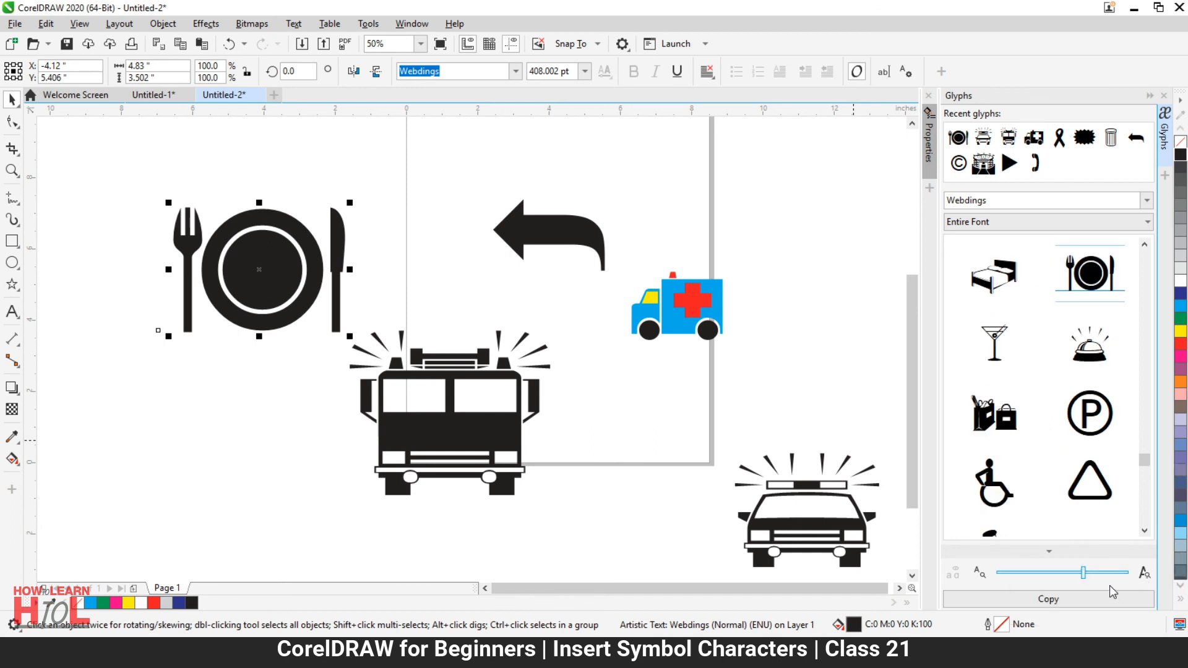
pyautogui.moveTo(1083, 574); pyautogui.dragTo(1051, 576)
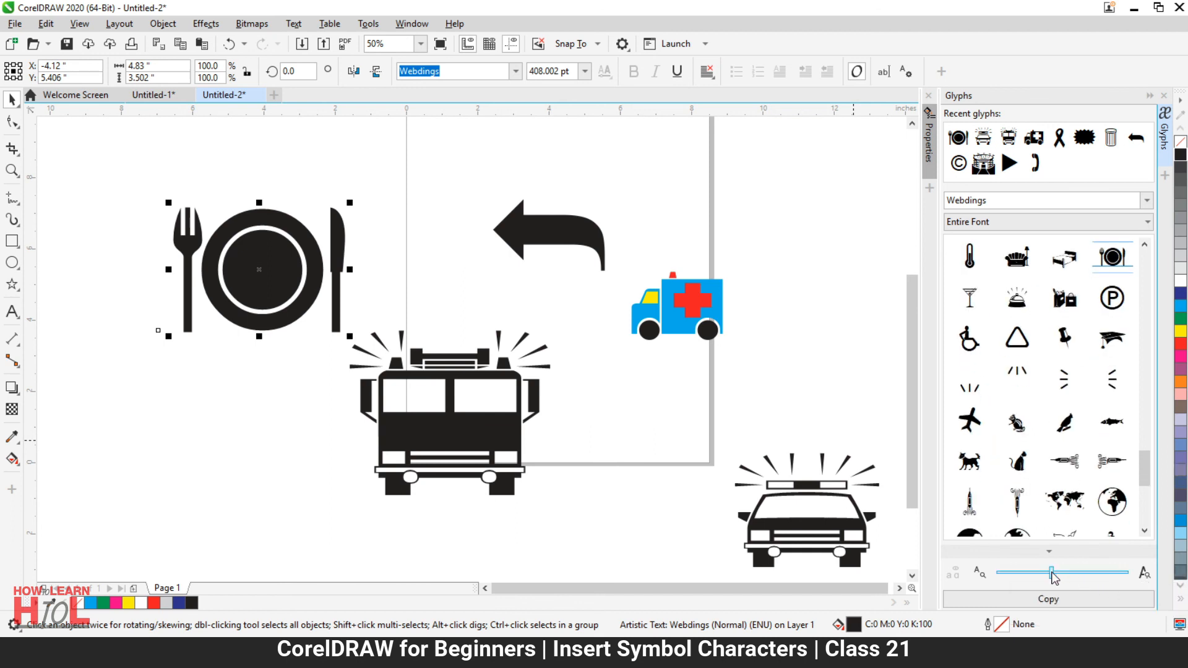